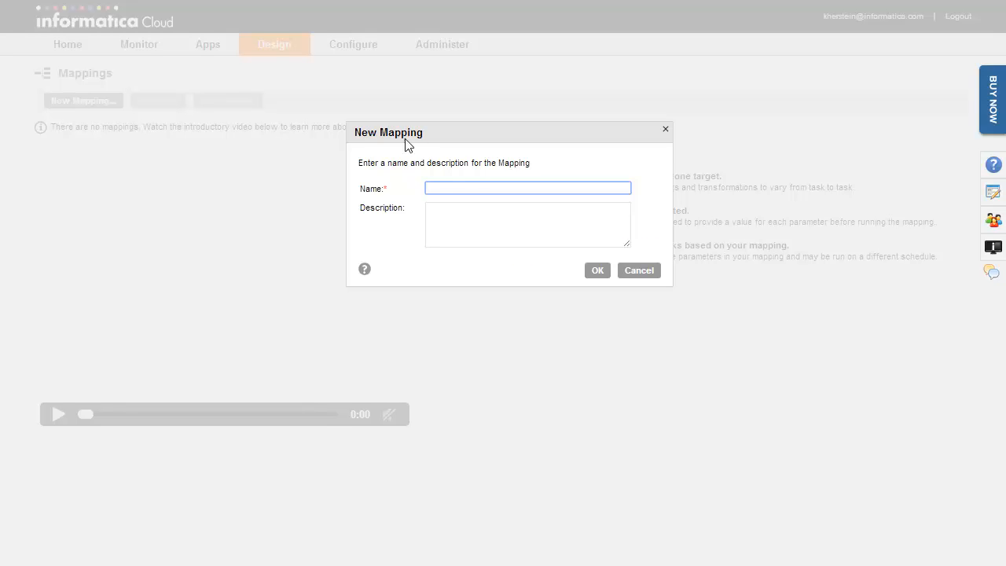
Create a mapping named MyFirstMapping and enlarge the properties area below its canvas
{"action": "type", "text": "MyFirstMapping"}
{"action": "left_click", "coordinate": [595, 272]}
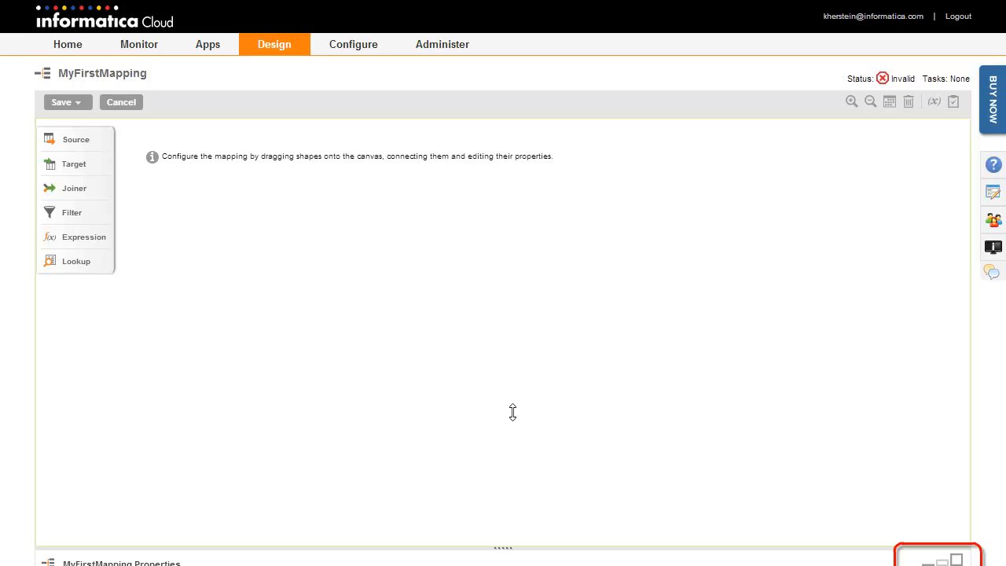
{"action": "left_click_drag", "start_coordinate": [507, 547], "coordinate": [524, 324]}
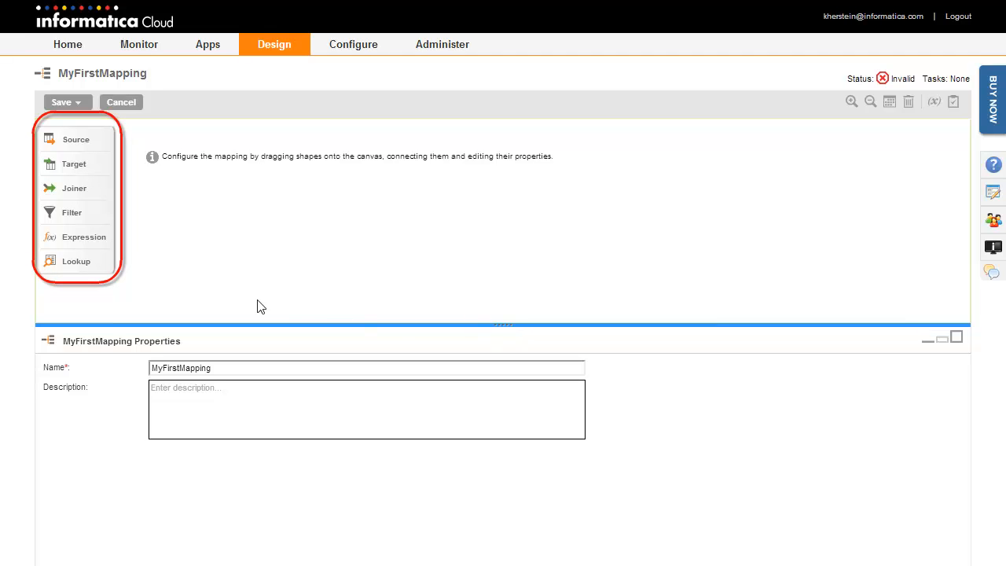
Add a source to the upper part of the mapping canvas and name it SalesforceAccount
{"action": "left_click_drag", "start_coordinate": [72, 137], "coordinate": [196, 194]}
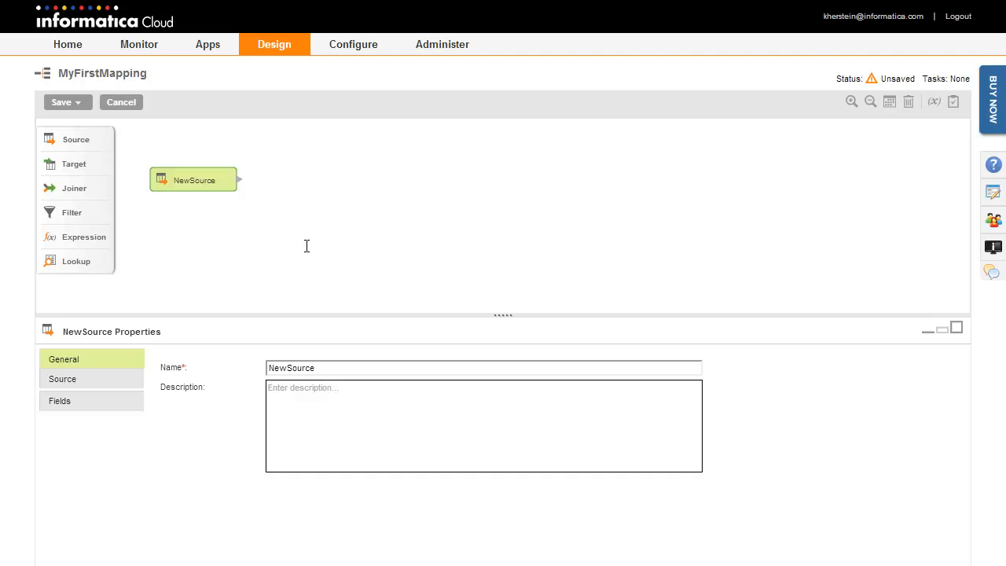
{"action": "left_click", "coordinate": [333, 368]}
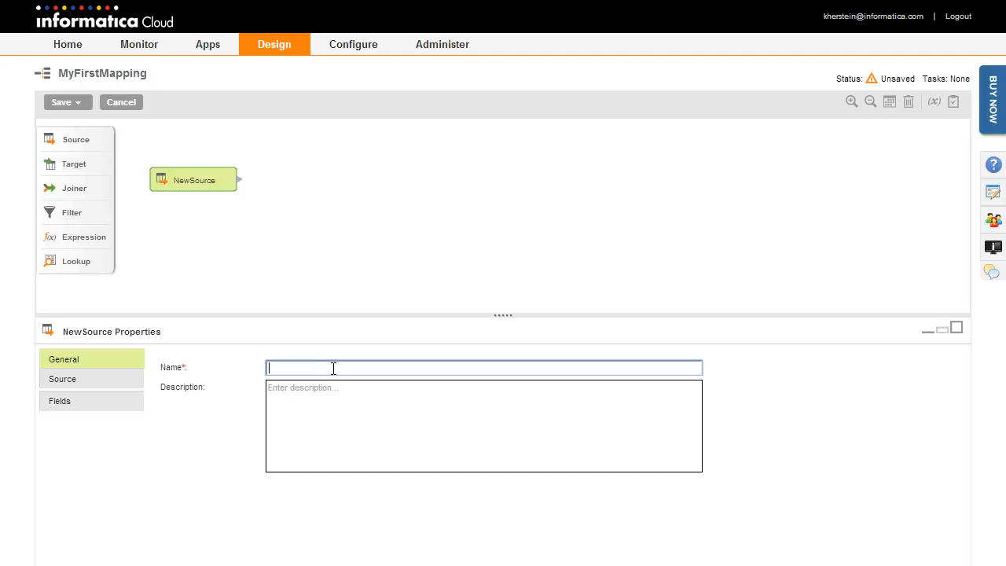
{"action": "type", "text": "SalesforceAccount"}
{"action": "key", "text": "Tab"}
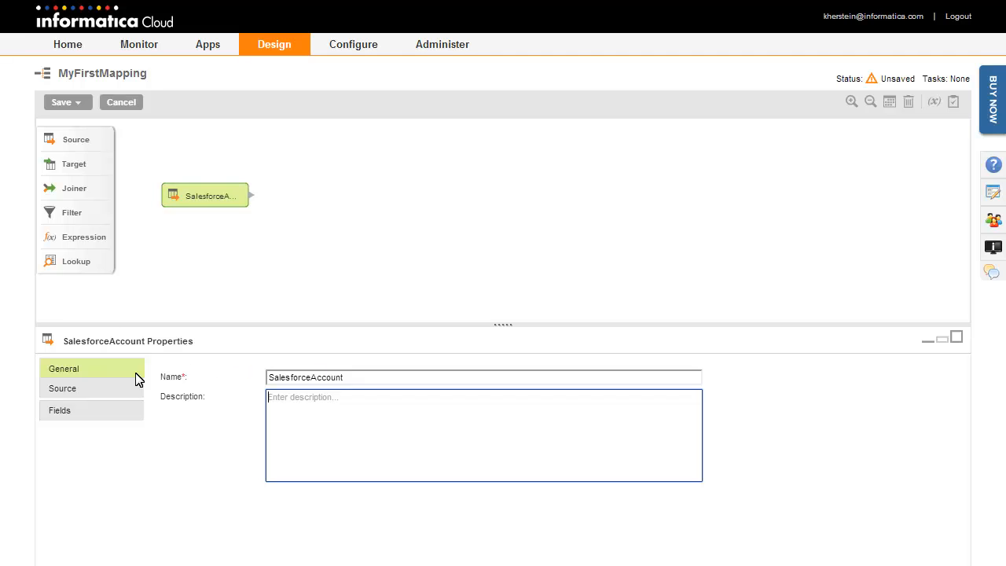
Set the SalesforceAccount source's connection to Salesforce Sandbox and its object to Account
{"action": "left_click", "coordinate": [96, 391]}
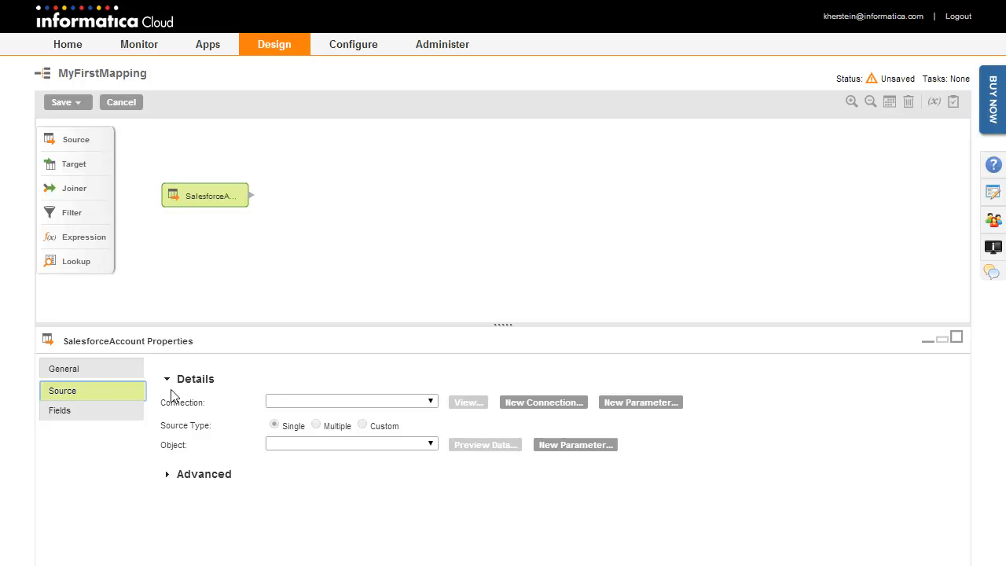
{"action": "left_click", "coordinate": [432, 402]}
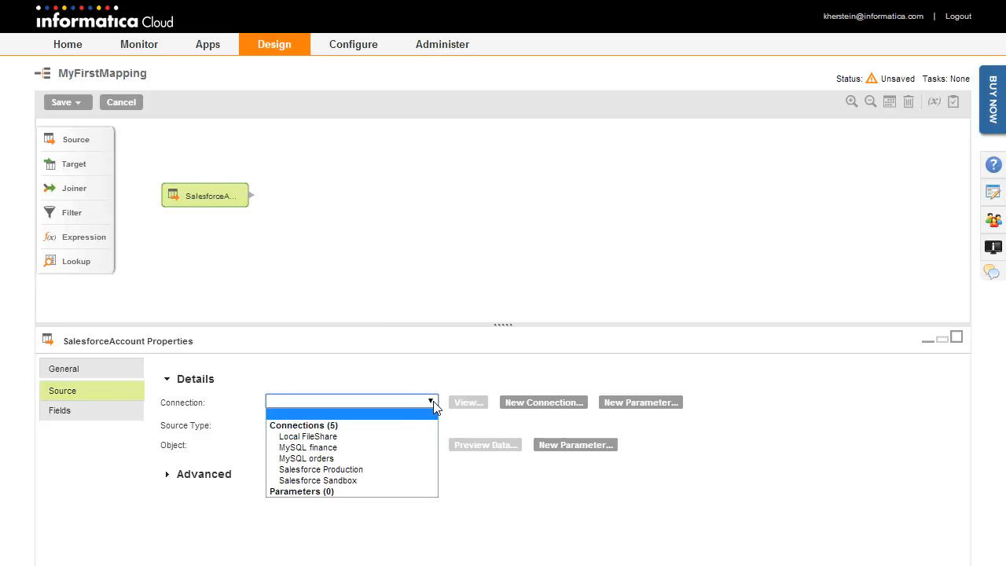
{"action": "left_click", "coordinate": [405, 481]}
{"action": "left_click", "coordinate": [431, 446]}
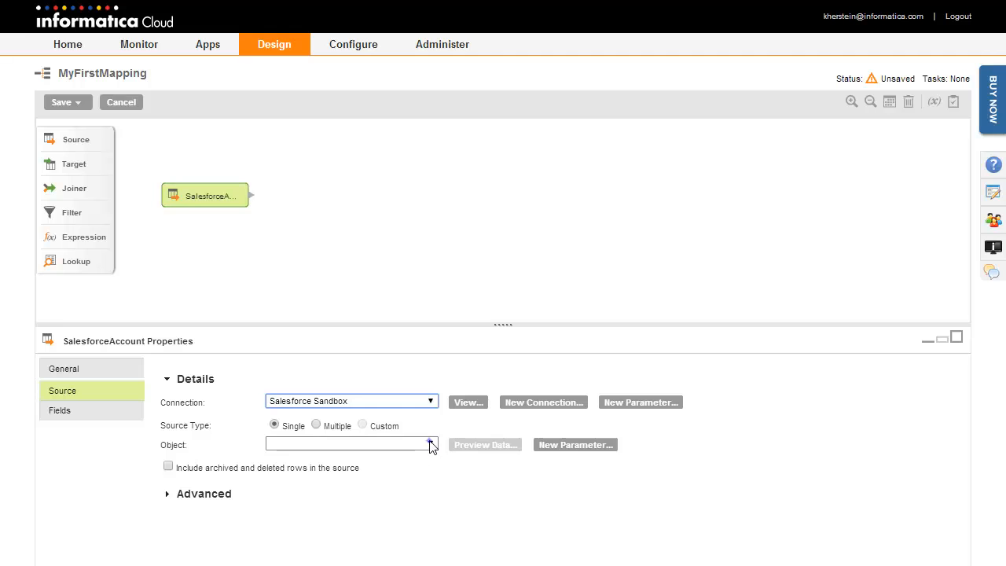
{"action": "left_click", "coordinate": [390, 467]}
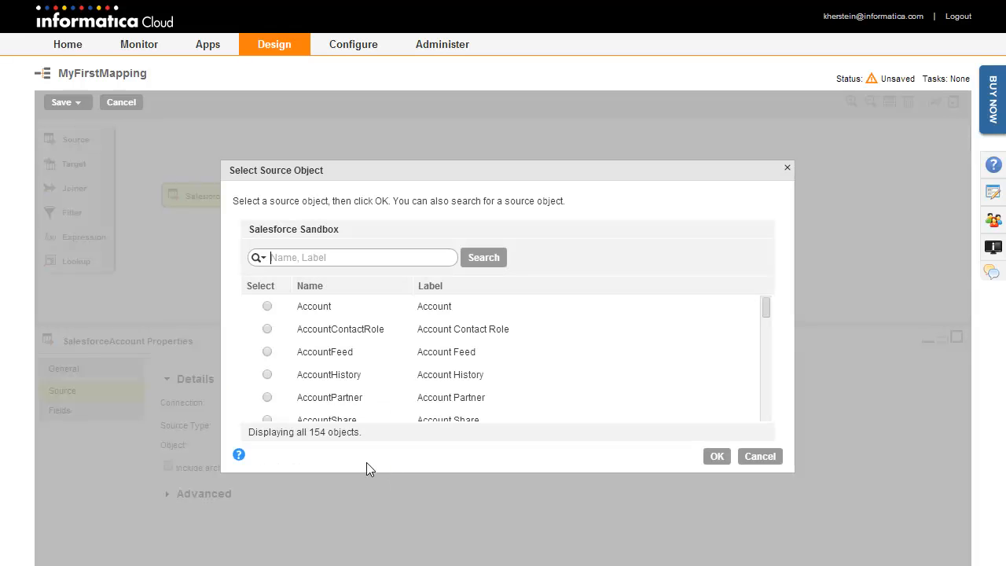
{"action": "left_click", "coordinate": [268, 307]}
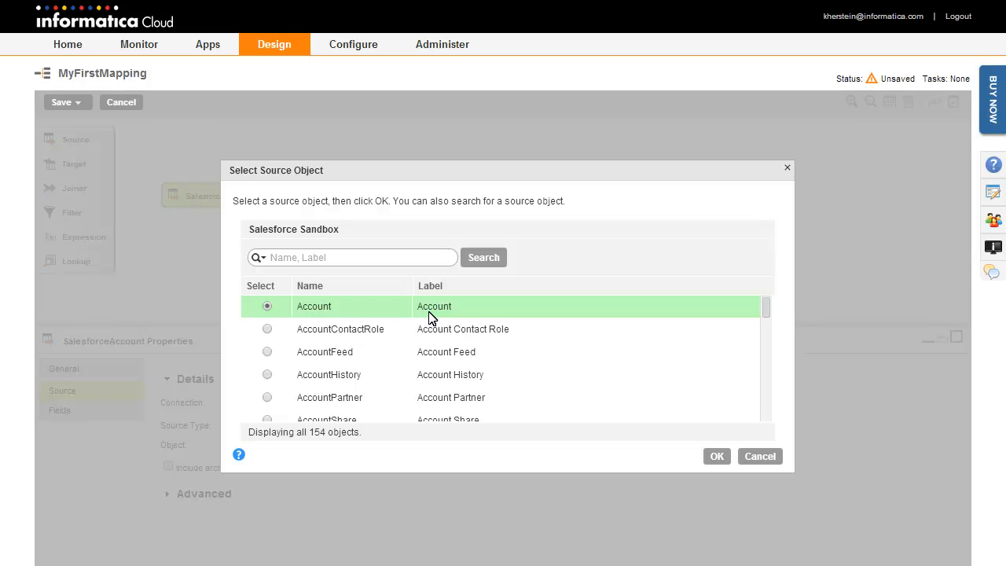
{"action": "left_click", "coordinate": [718, 458]}
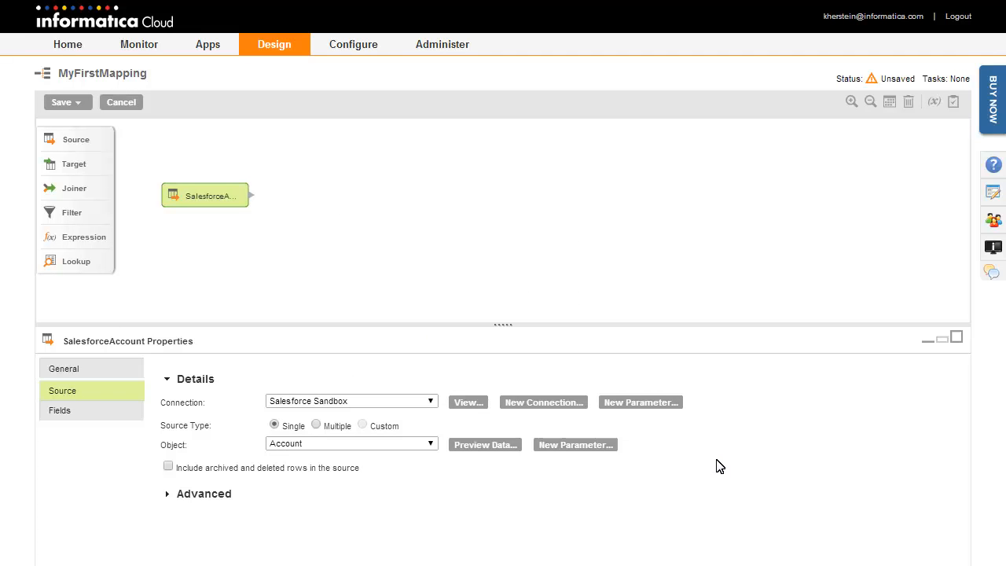
Preview the Account object's data, close the preview, and view the source's field list
{"action": "left_click", "coordinate": [485, 445]}
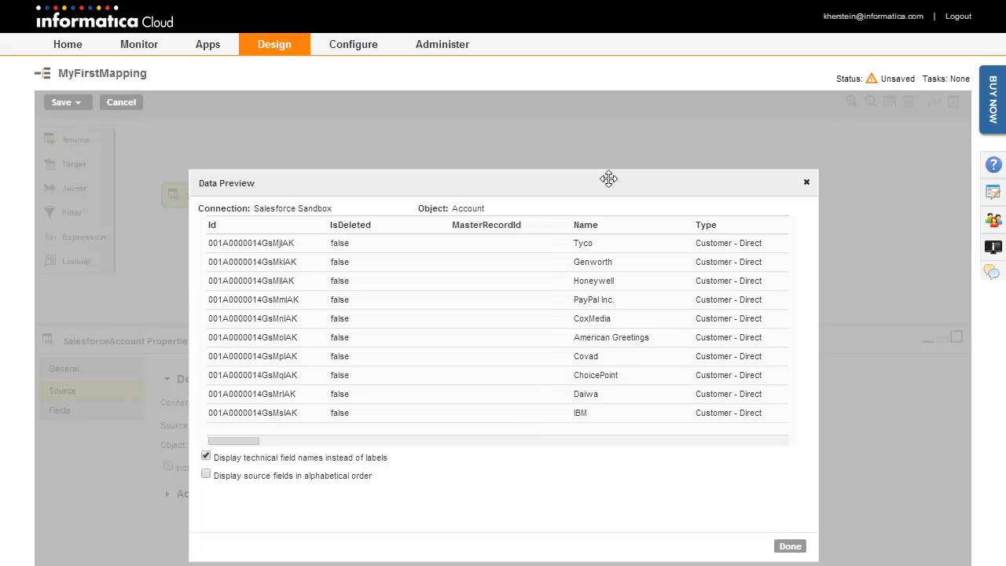
{"action": "left_click_drag", "start_coordinate": [609, 179], "coordinate": [611, 118]}
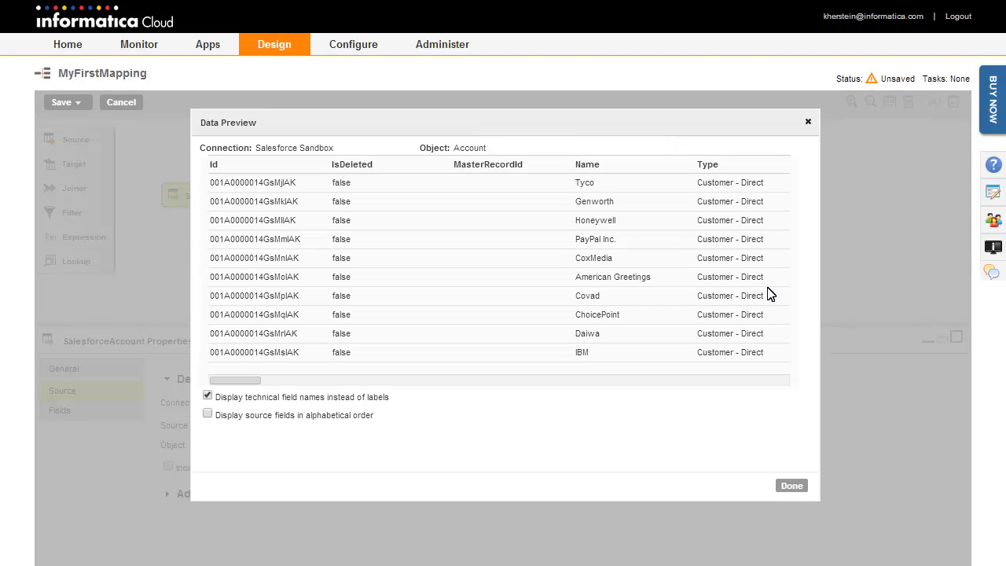
{"action": "left_click", "coordinate": [792, 486]}
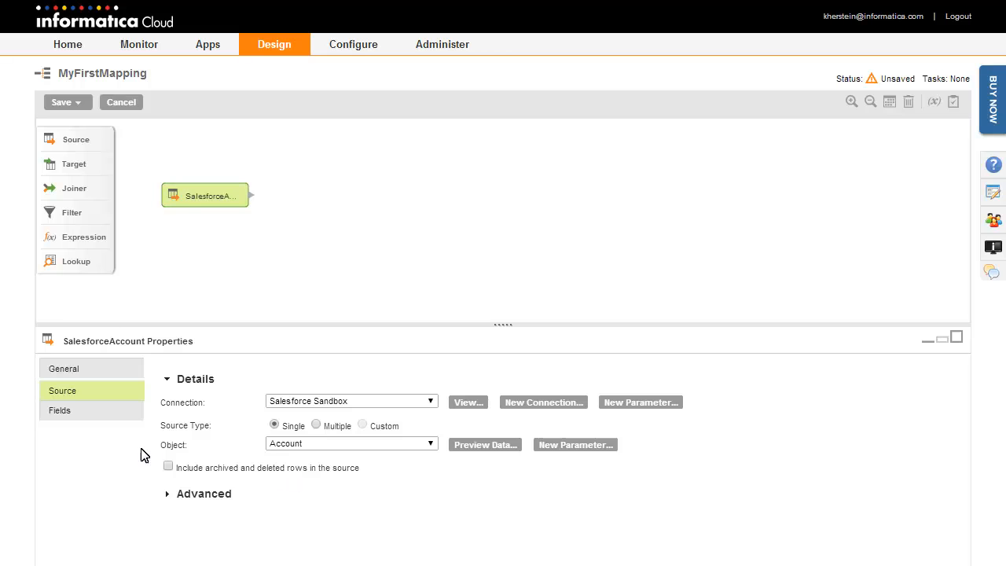
{"action": "left_click", "coordinate": [86, 412]}
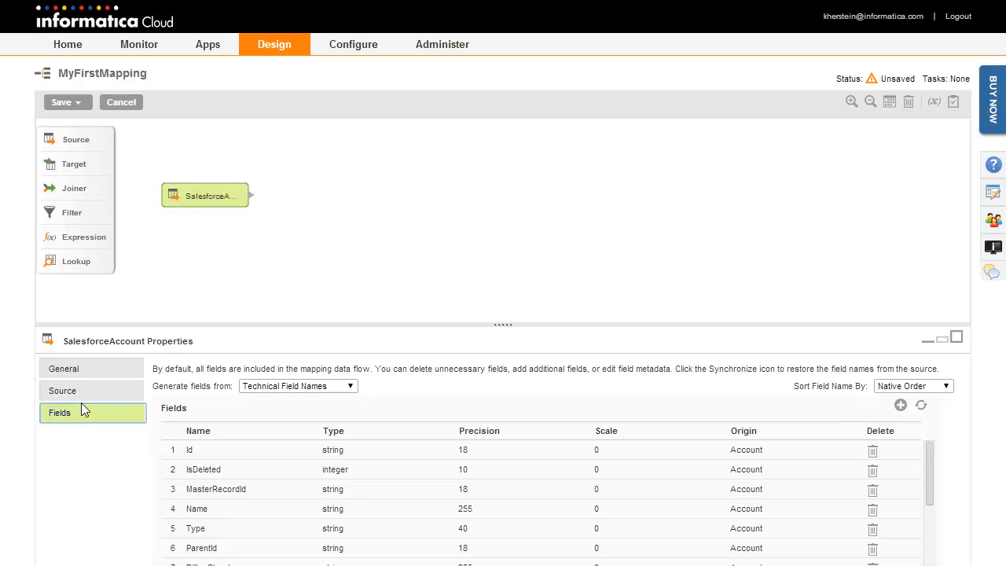
Add a second source below SalesforceAccount on the canvas and name it MySQLOrders
{"action": "left_click_drag", "start_coordinate": [76, 140], "coordinate": [202, 262]}
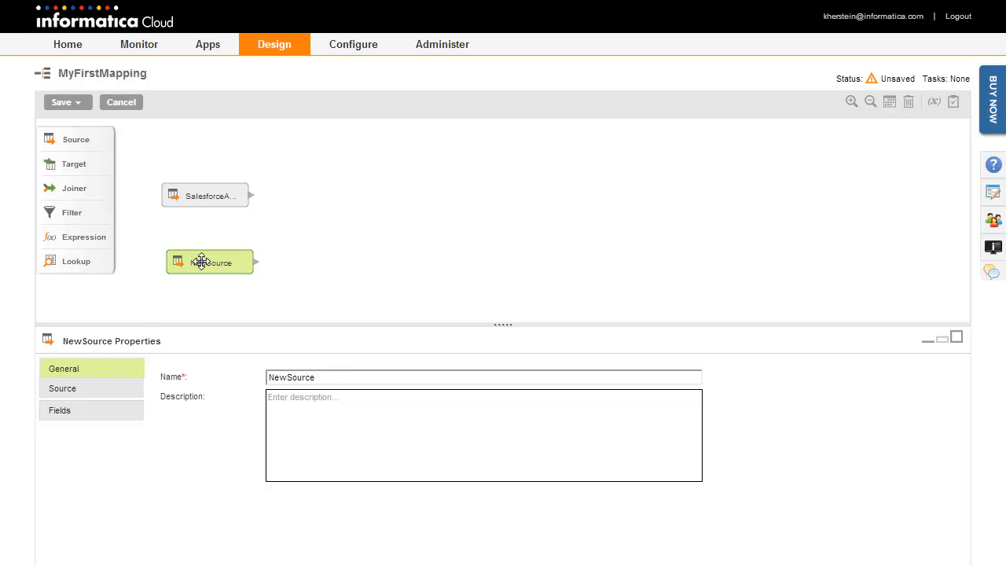
{"action": "left_click", "coordinate": [326, 377]}
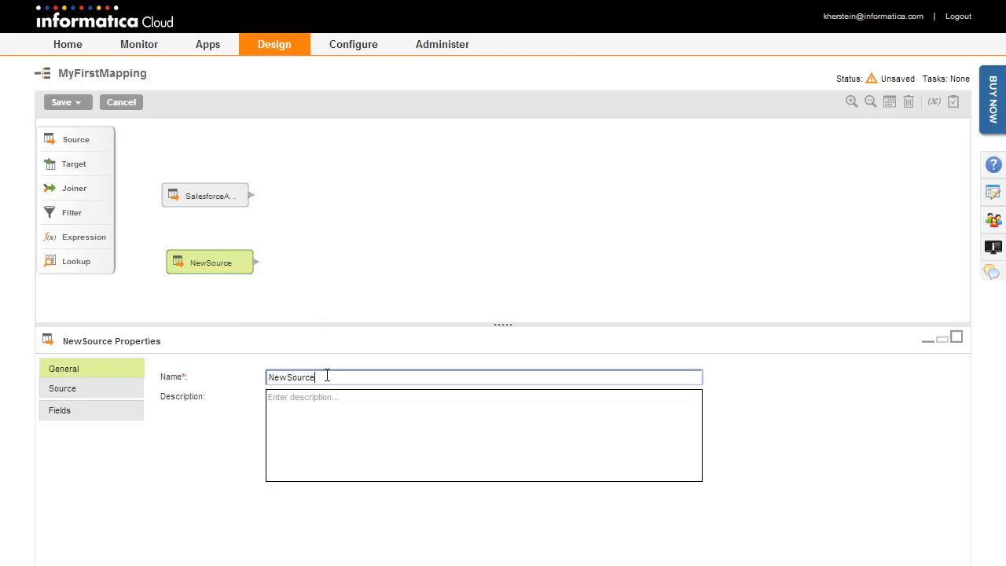
{"action": "key", "text": "ctrl+a"}
{"action": "type", "text": "MySQLOrders"}
Set the MySQLOrders source's connection to MySQL orders and its object to the orders table
{"action": "left_click", "coordinate": [69, 389]}
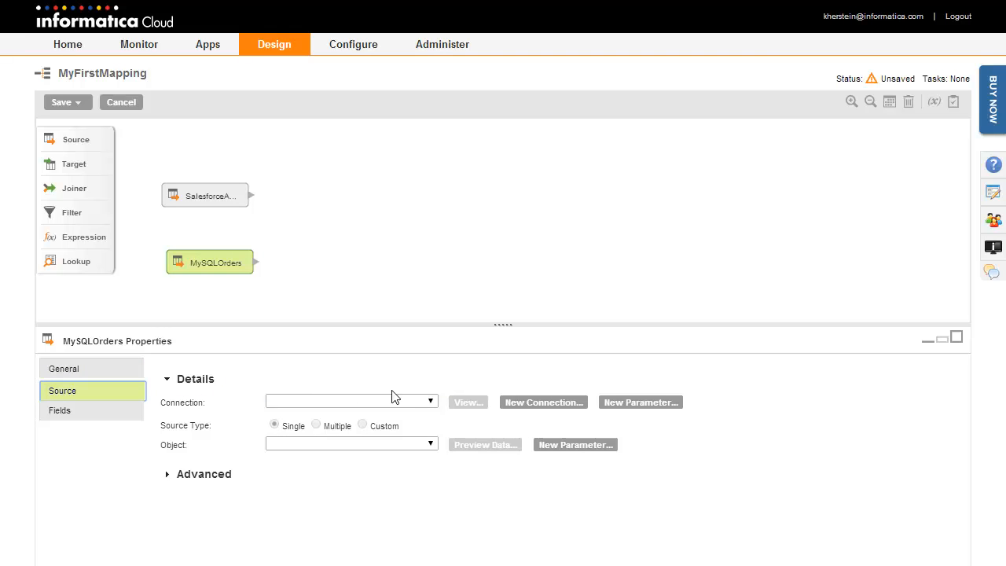
{"action": "left_click", "coordinate": [431, 403]}
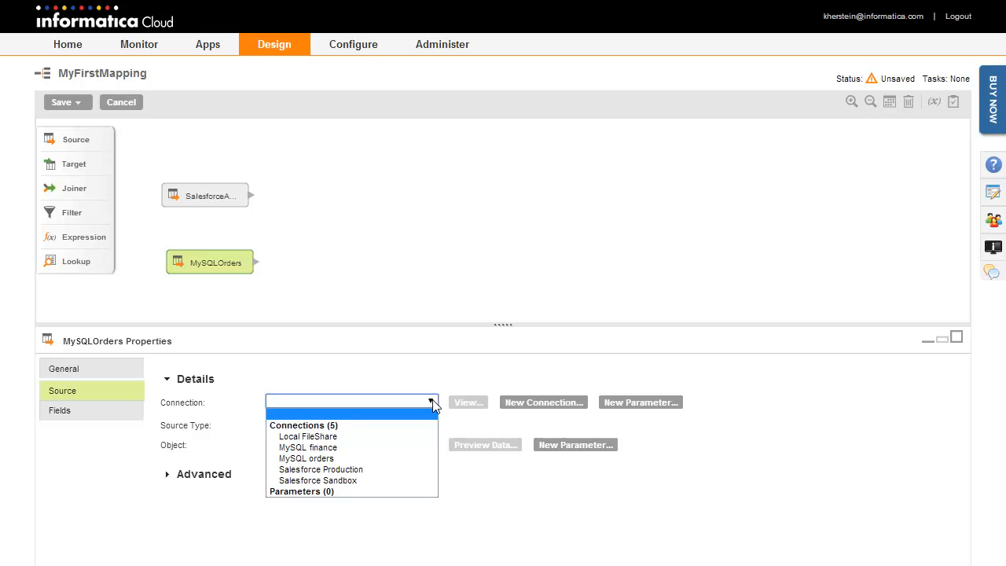
{"action": "left_click", "coordinate": [405, 458]}
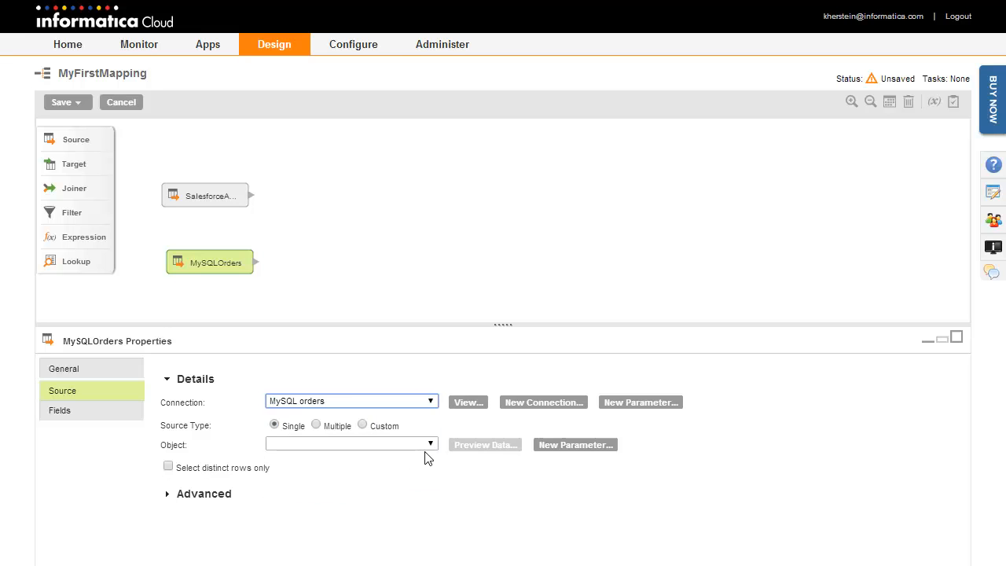
{"action": "left_click", "coordinate": [431, 445]}
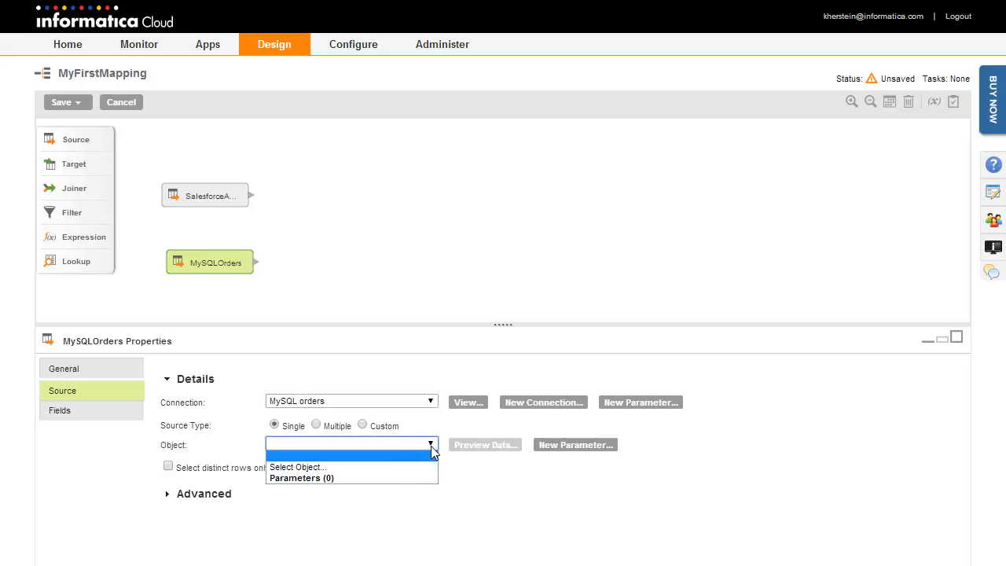
{"action": "left_click", "coordinate": [389, 470]}
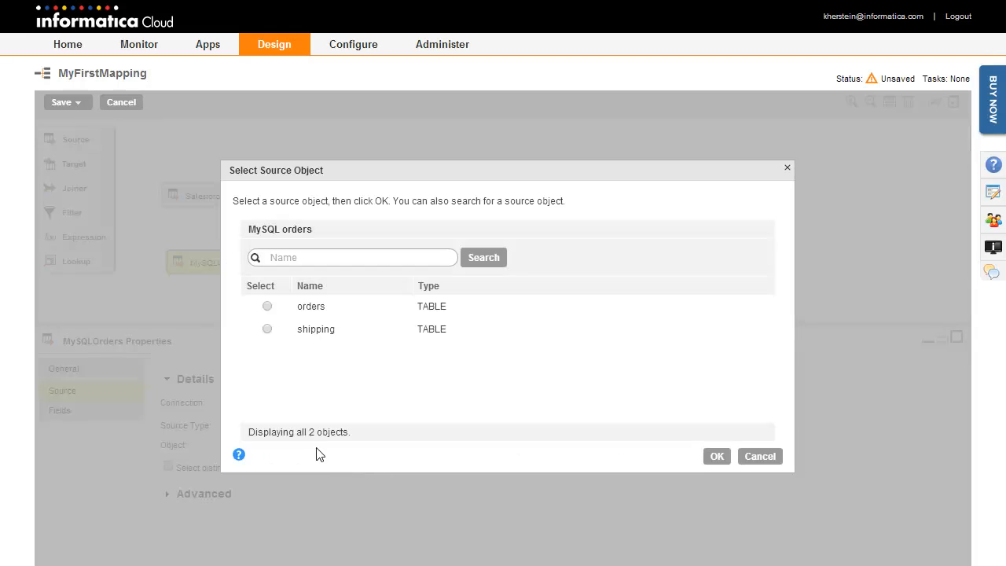
{"action": "left_click", "coordinate": [268, 306]}
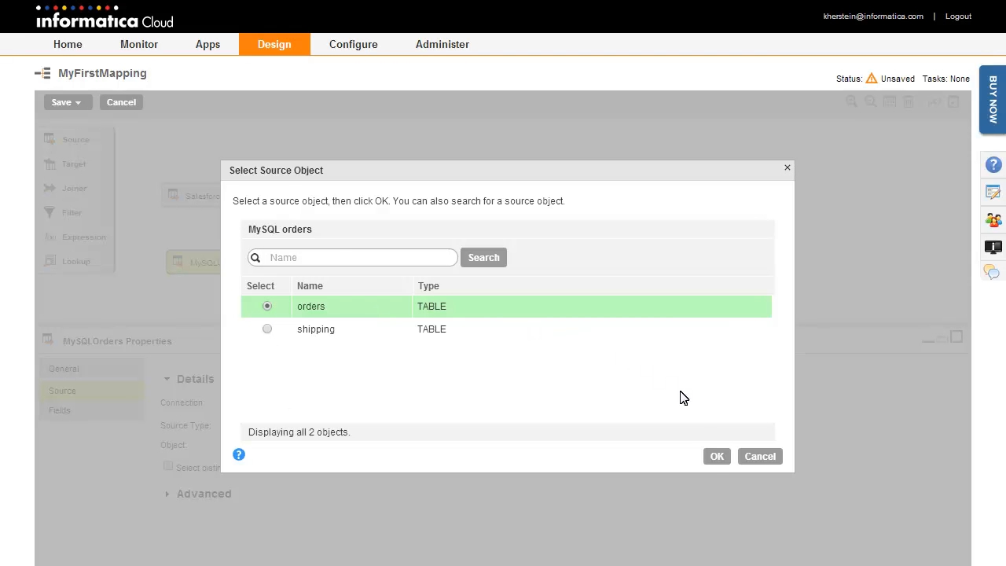
{"action": "left_click", "coordinate": [712, 459]}
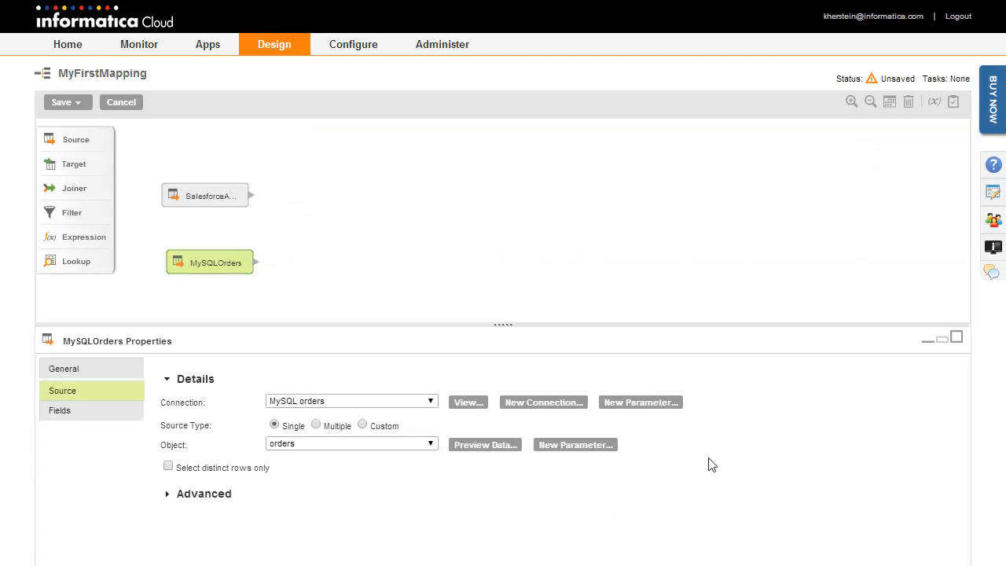
Preview the orders table's data through to its last columns, including CustomerID and OrderStatus, and close the preview
{"action": "left_click", "coordinate": [479, 448]}
{"action": "left_click_drag", "start_coordinate": [521, 259], "coordinate": [509, 149]}
{"action": "left_click_drag", "start_coordinate": [493, 404], "coordinate": [724, 414]}
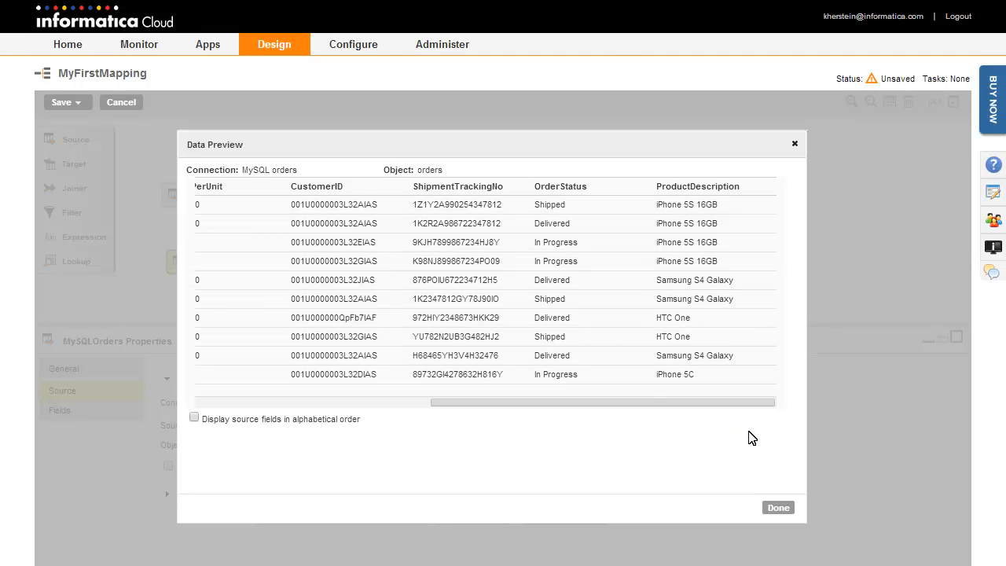
{"action": "left_click", "coordinate": [782, 510]}
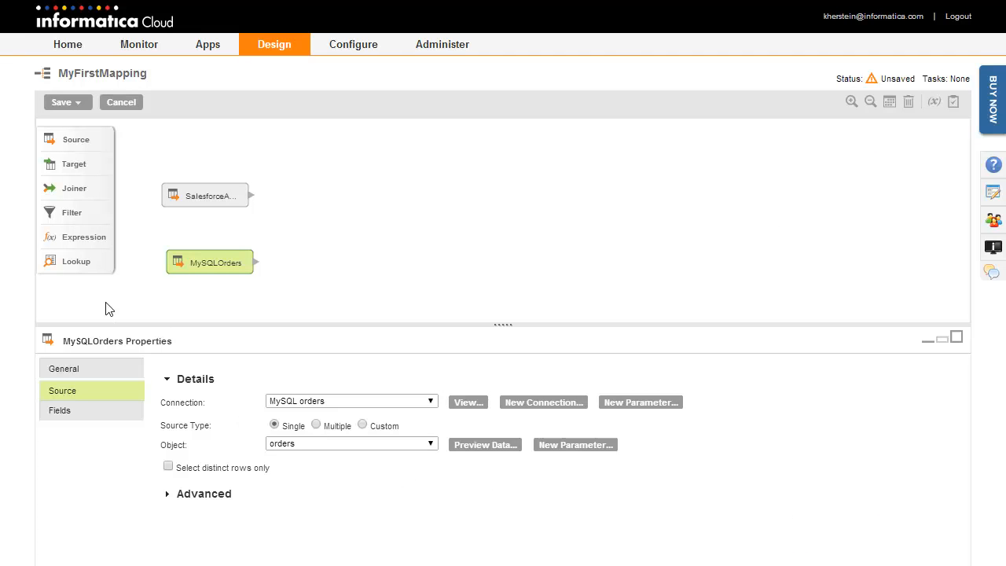
Add a Joiner beside the two sources, linking SalesforceAccount to its Master input and MySQLOrders to its Detail input
{"action": "left_click_drag", "start_coordinate": [77, 191], "coordinate": [348, 222]}
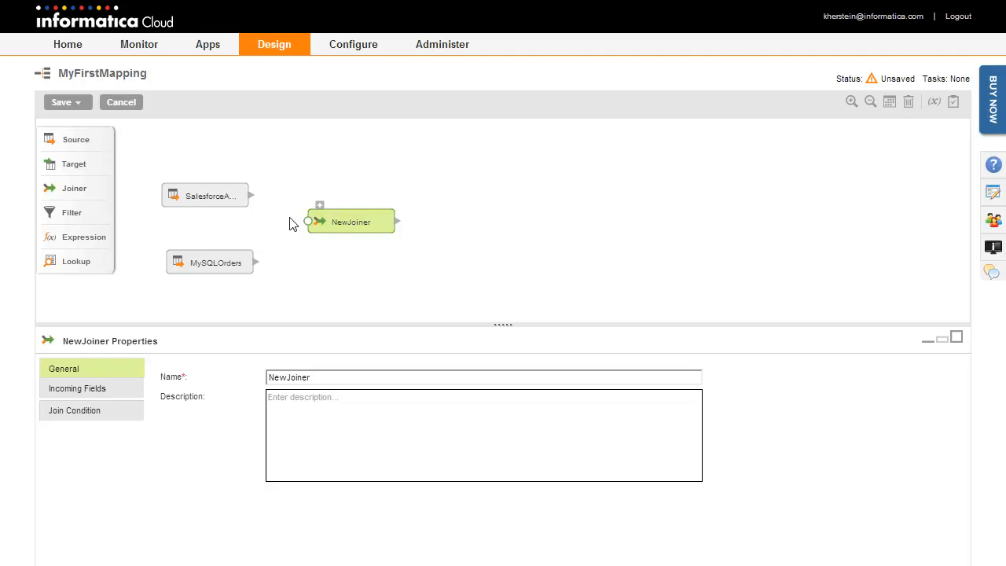
{"action": "left_click_drag", "start_coordinate": [250, 197], "coordinate": [309, 180]}
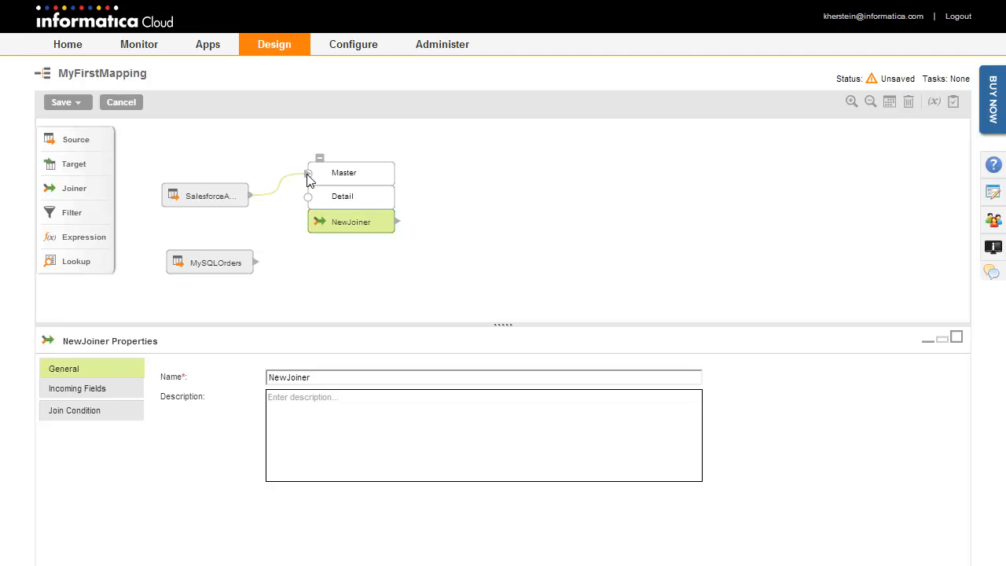
{"action": "left_click_drag", "start_coordinate": [308, 176], "coordinate": [309, 177]}
{"action": "left_click_drag", "start_coordinate": [255, 262], "coordinate": [308, 202]}
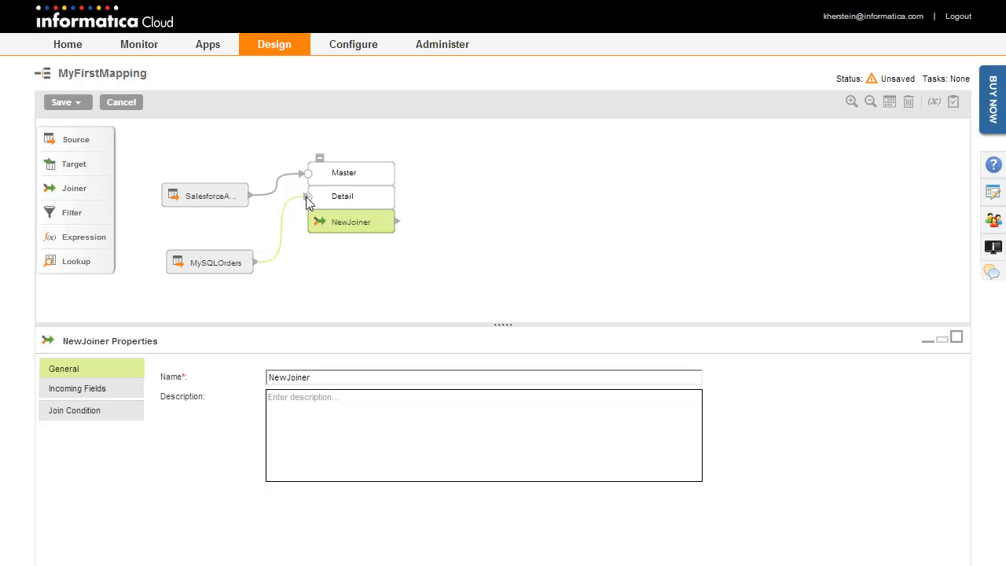
{"action": "left_click_drag", "start_coordinate": [308, 201], "coordinate": [309, 201]}
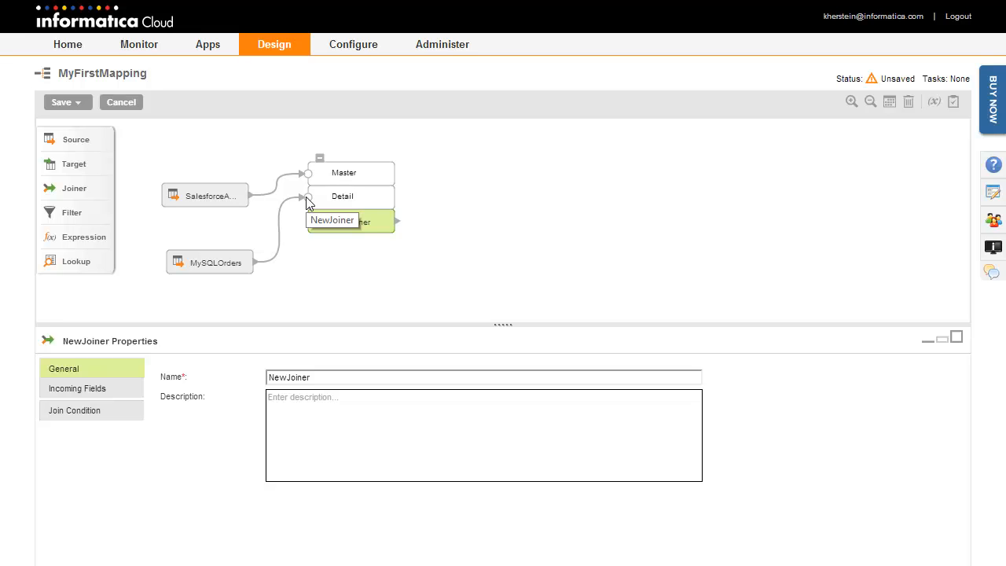
Rename the joiner JoinAccountOrder and open its incoming field rules
{"action": "double_click", "coordinate": [287, 378]}
{"action": "type", "text": "JoinAccountOrder"}
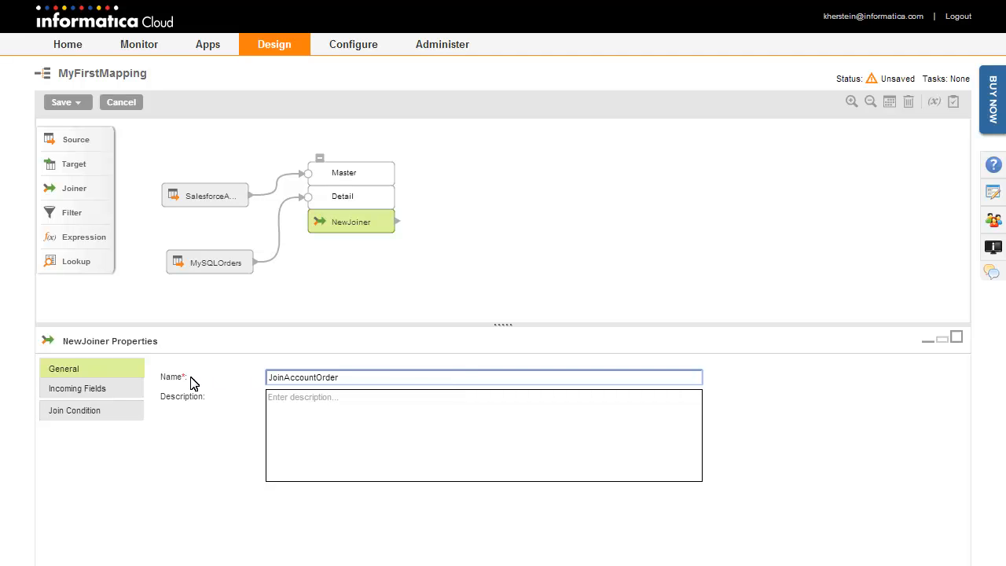
{"action": "left_click", "coordinate": [77, 389]}
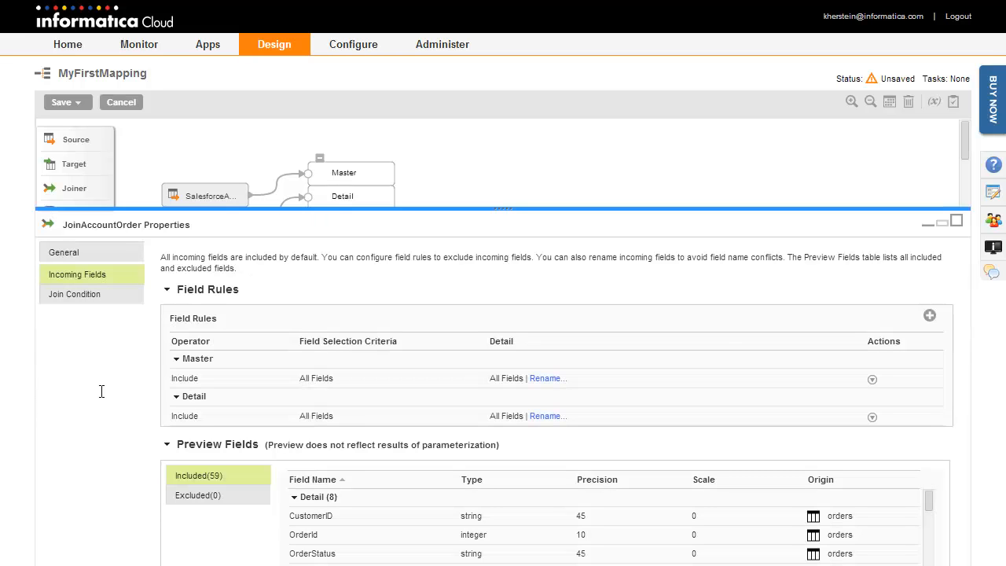
Check which field selection criteria are available for the joiner's Master include rule
{"action": "left_click", "coordinate": [494, 379]}
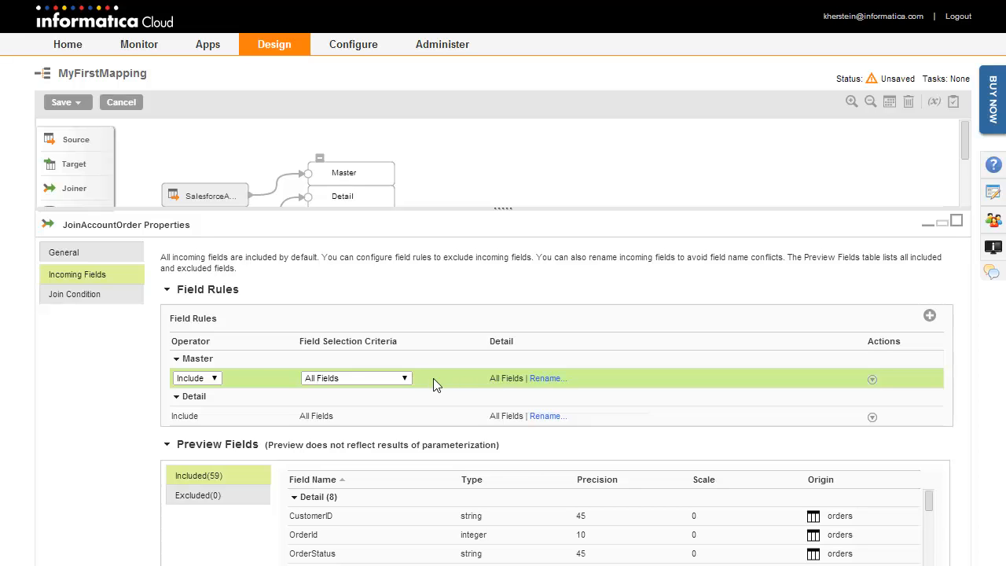
{"action": "left_click", "coordinate": [406, 379]}
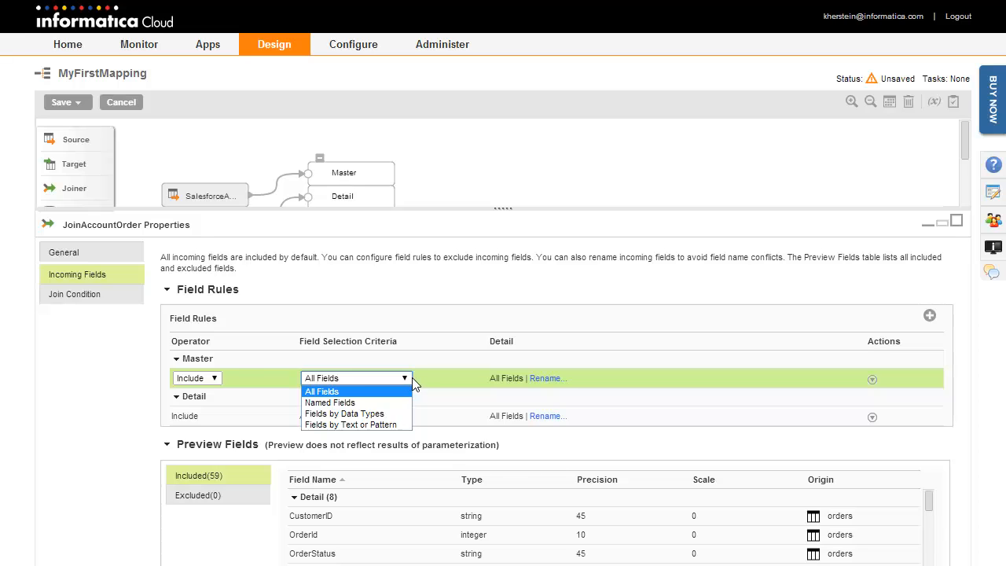
{"action": "left_click", "coordinate": [419, 377]}
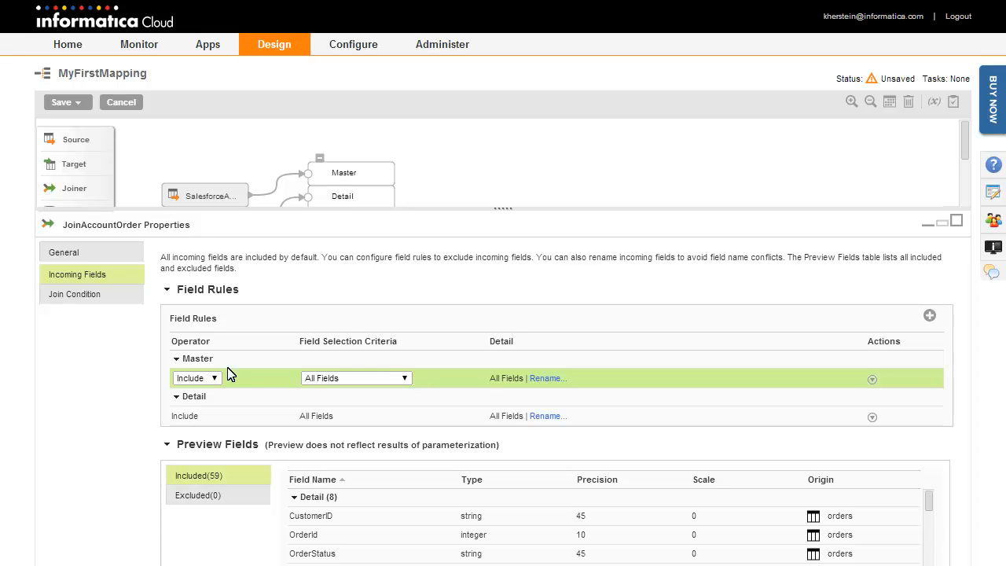
Add a simple join condition to the joiner that matches the master field Id with the detail field CustomerID
{"action": "left_click", "coordinate": [90, 297]}
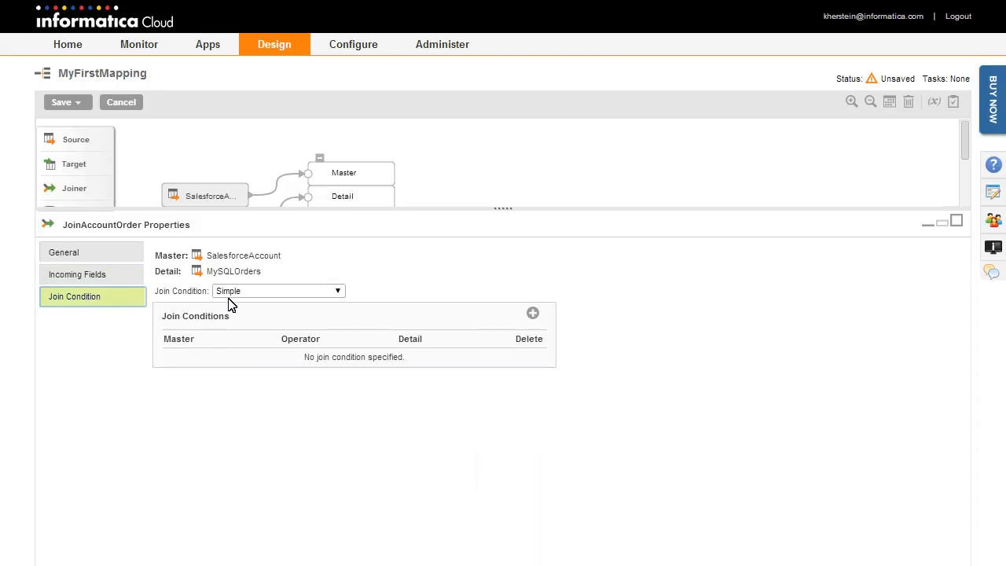
{"action": "left_click", "coordinate": [533, 314]}
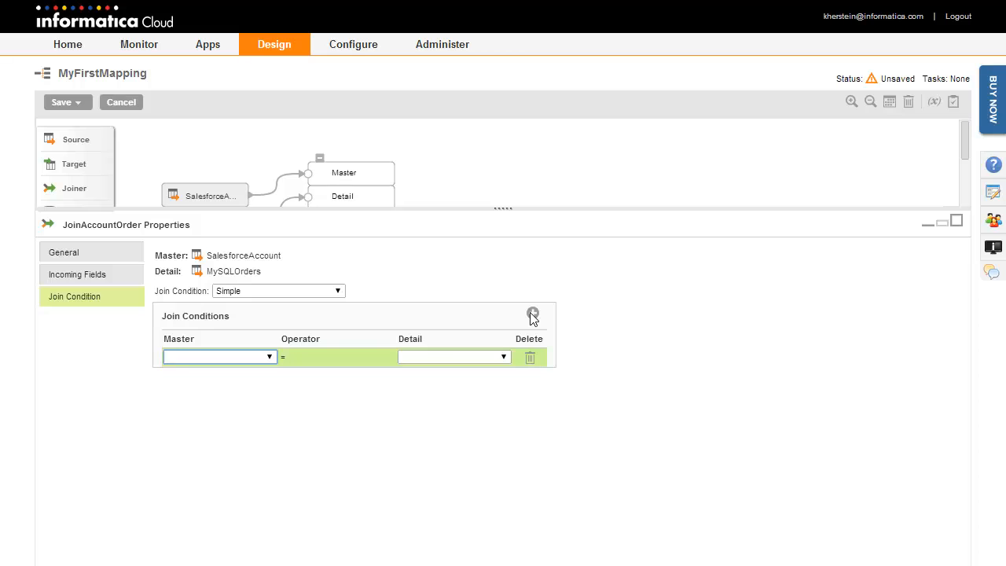
{"action": "left_click", "coordinate": [269, 357]}
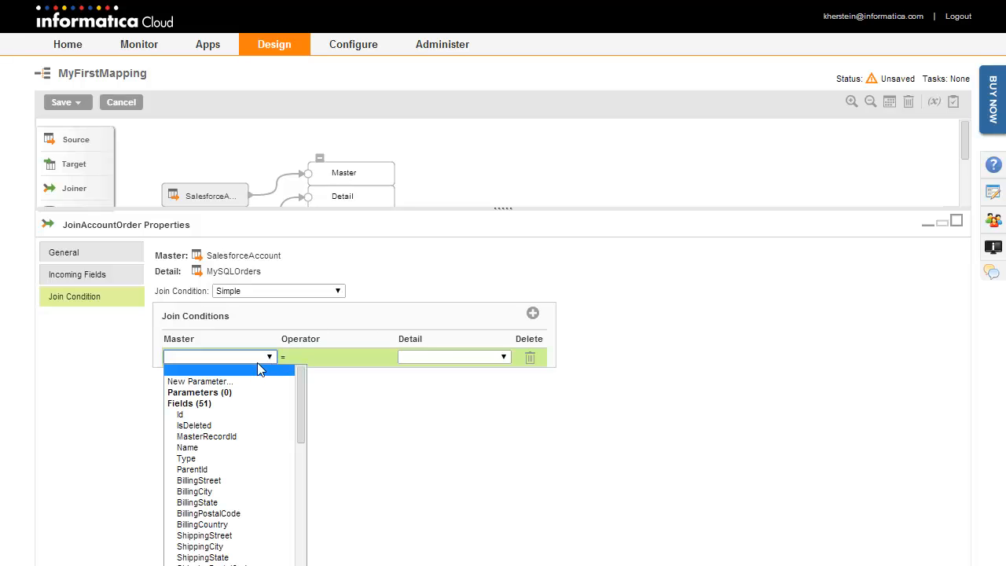
{"action": "left_click", "coordinate": [239, 415]}
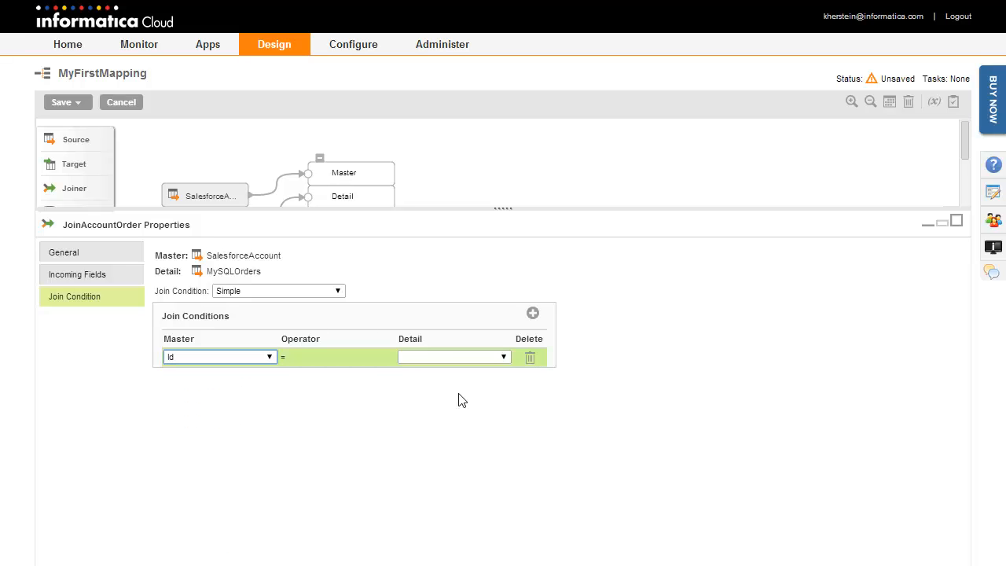
{"action": "left_click", "coordinate": [504, 358]}
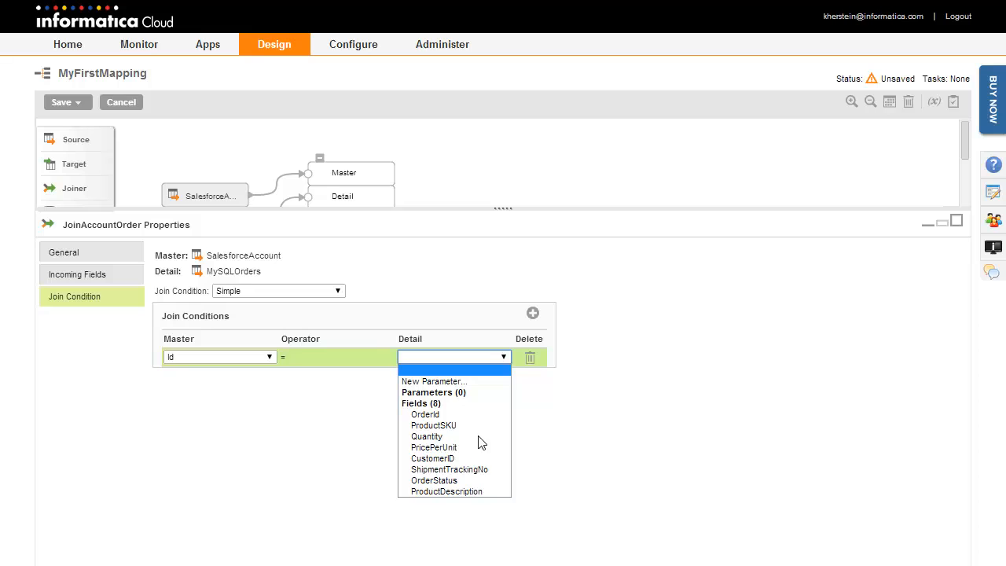
{"action": "left_click", "coordinate": [478, 458]}
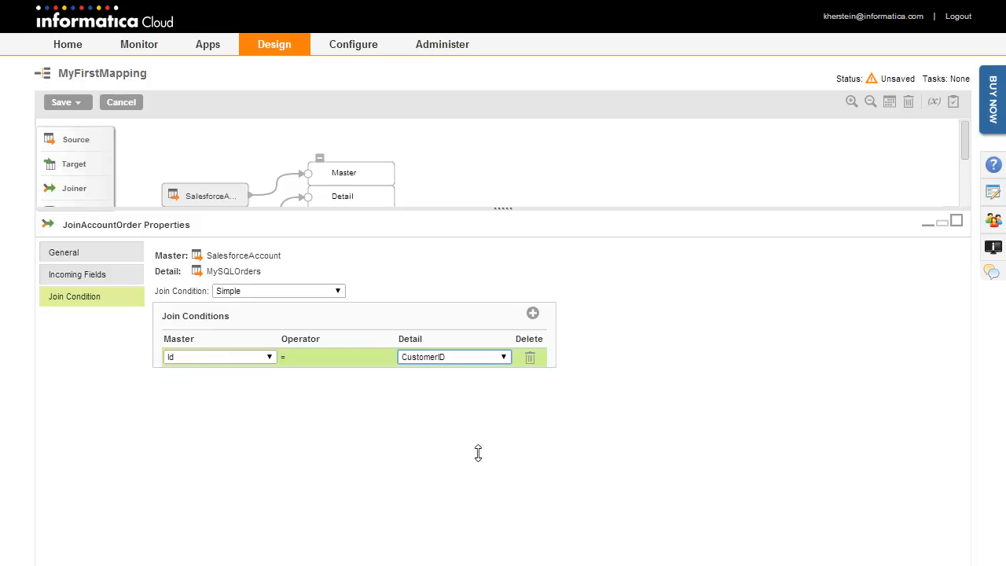
Add an Expression named CalcOrderTotal beside the joiner and link the joiner's output to it
{"action": "left_click_drag", "start_coordinate": [504, 210], "coordinate": [497, 336]}
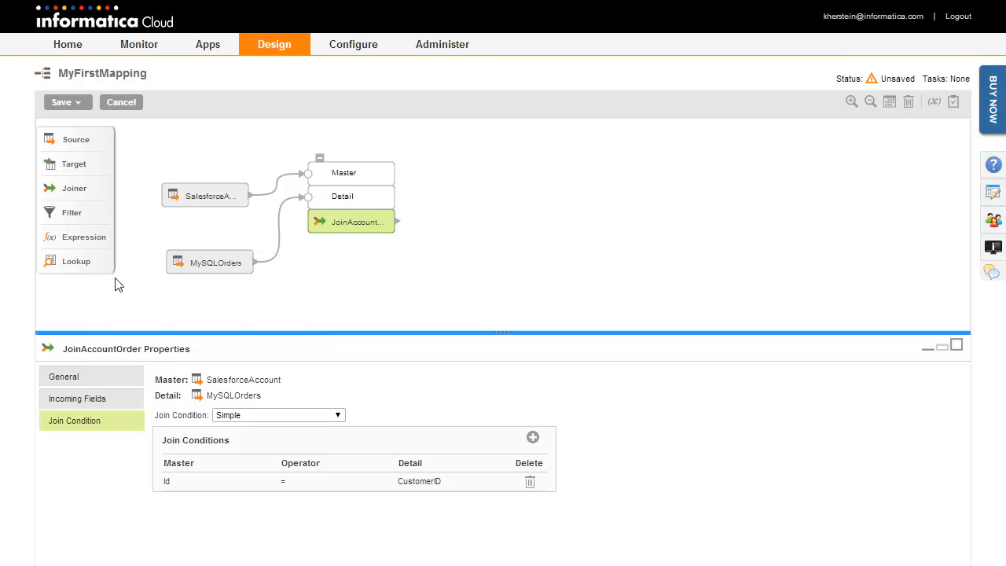
{"action": "left_click_drag", "start_coordinate": [93, 246], "coordinate": [513, 221]}
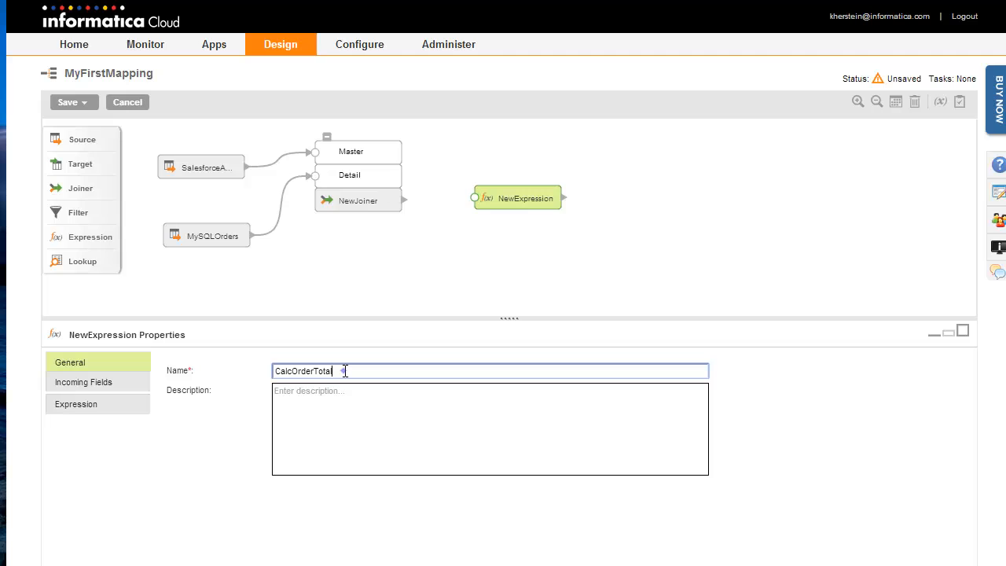
{"action": "left_click", "coordinate": [102, 385]}
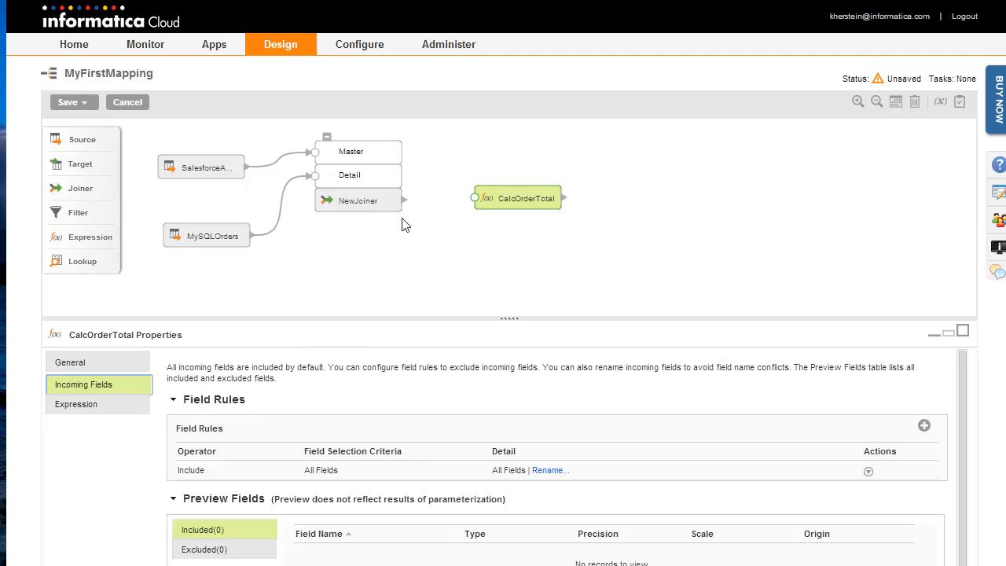
{"action": "left_click_drag", "start_coordinate": [405, 199], "coordinate": [476, 201]}
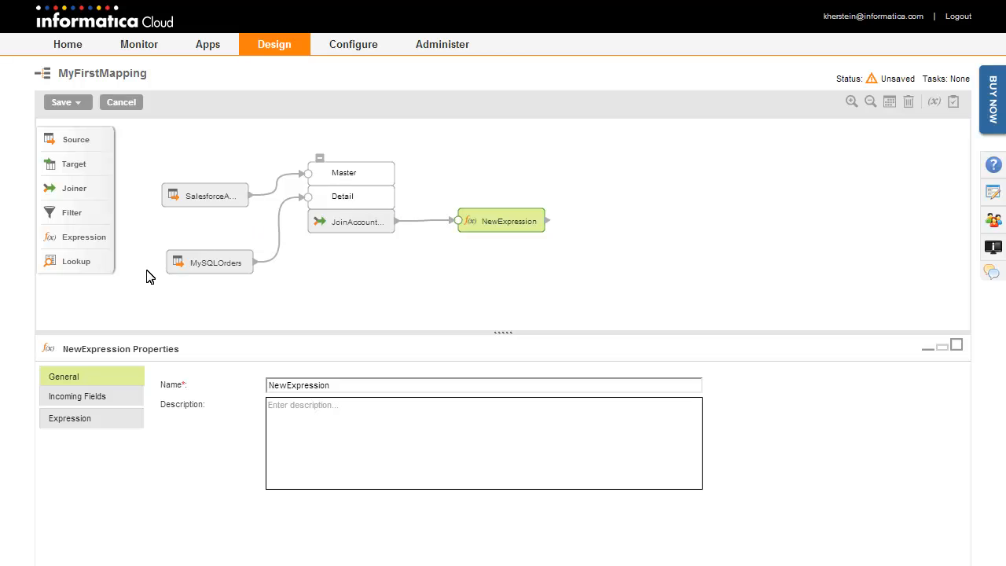
Add an output field named OrderTotal with type decimal to the expression transformation
{"action": "left_click", "coordinate": [72, 421]}
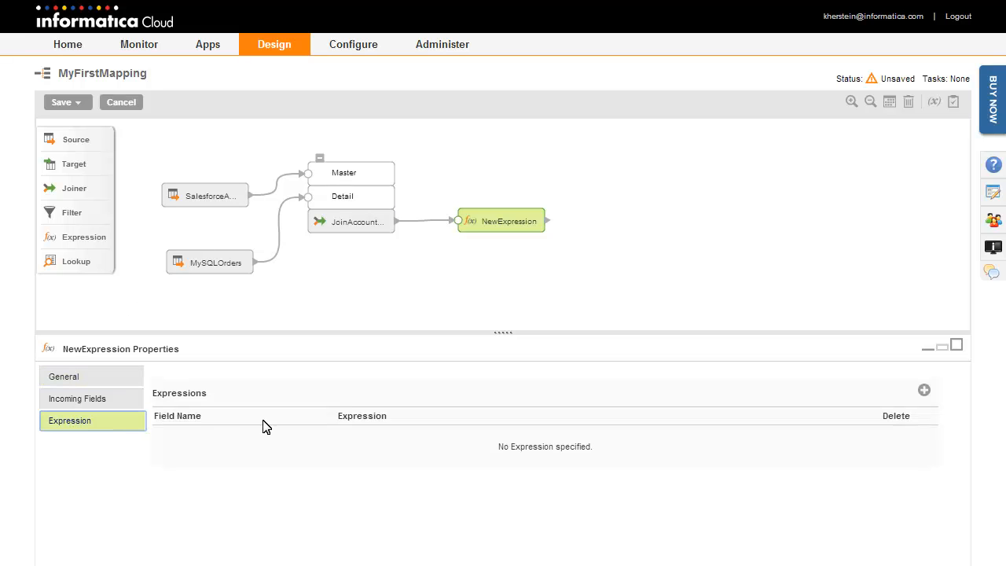
{"action": "left_click", "coordinate": [925, 391]}
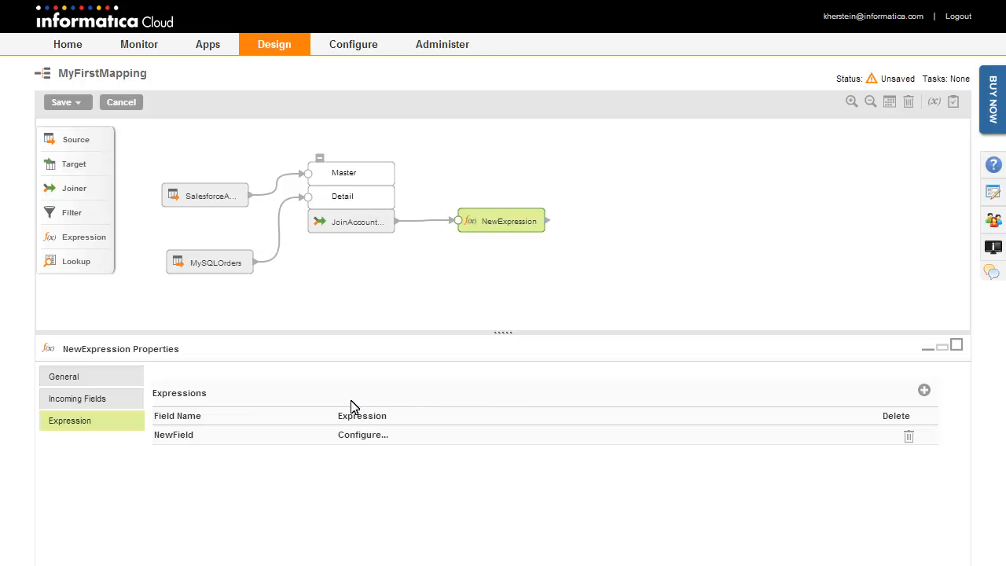
{"action": "left_click", "coordinate": [178, 438]}
{"action": "type", "text": "OrderTotal"}
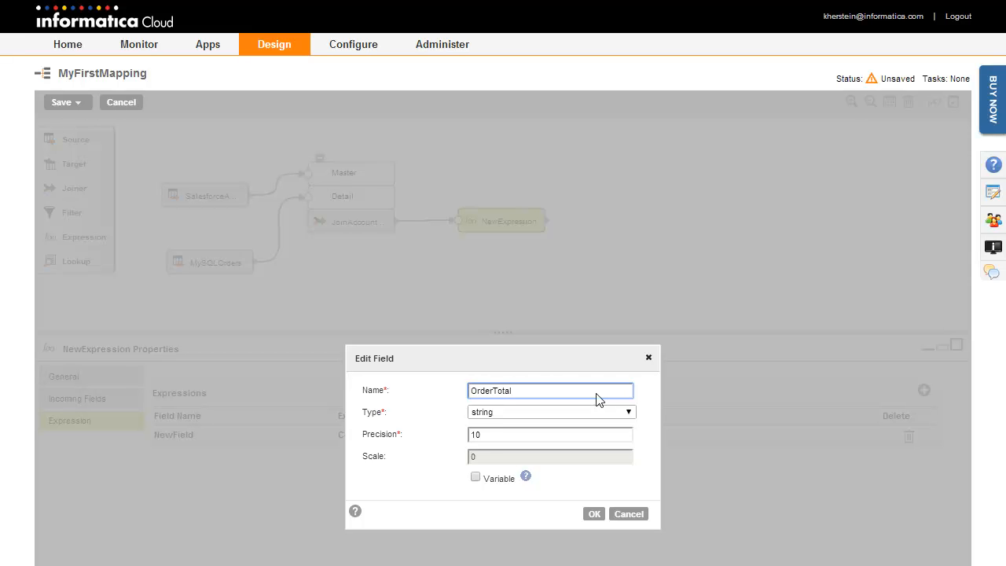
{"action": "left_click", "coordinate": [629, 413]}
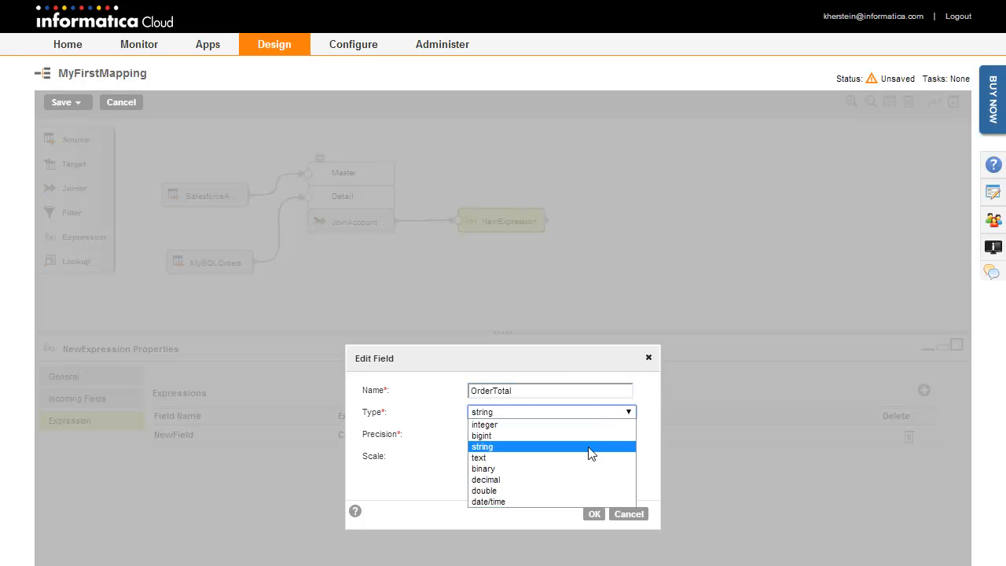
{"action": "left_click", "coordinate": [586, 480]}
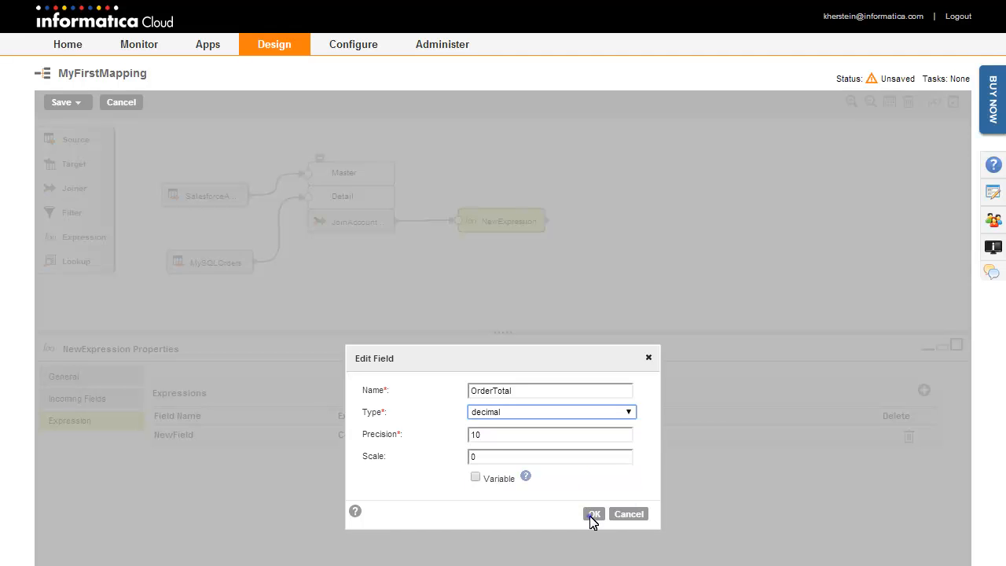
{"action": "left_click", "coordinate": [592, 516]}
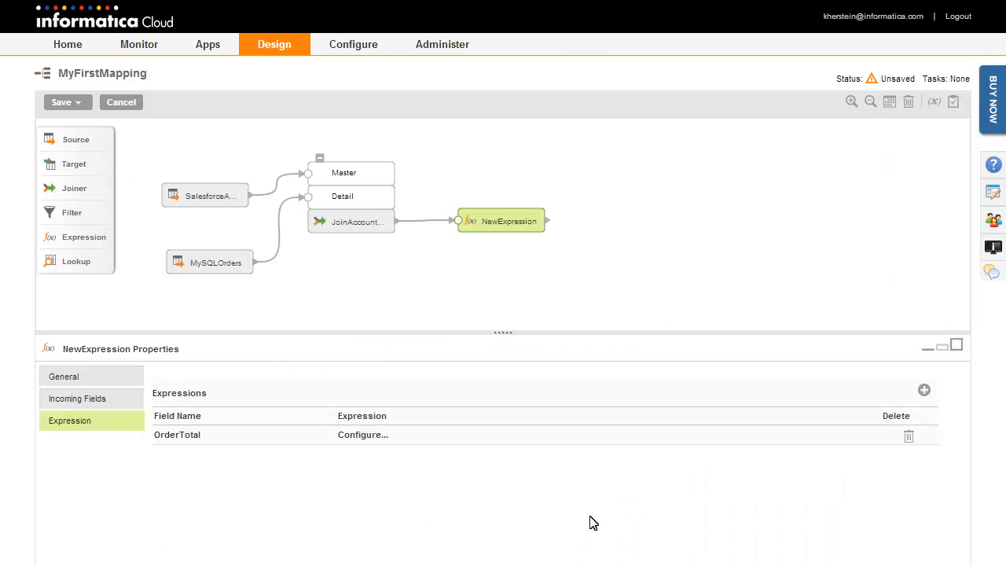
Define and validate the OrderTotal expression as Quantity*PricePerUnit, and save the mapping
{"action": "left_click", "coordinate": [358, 438]}
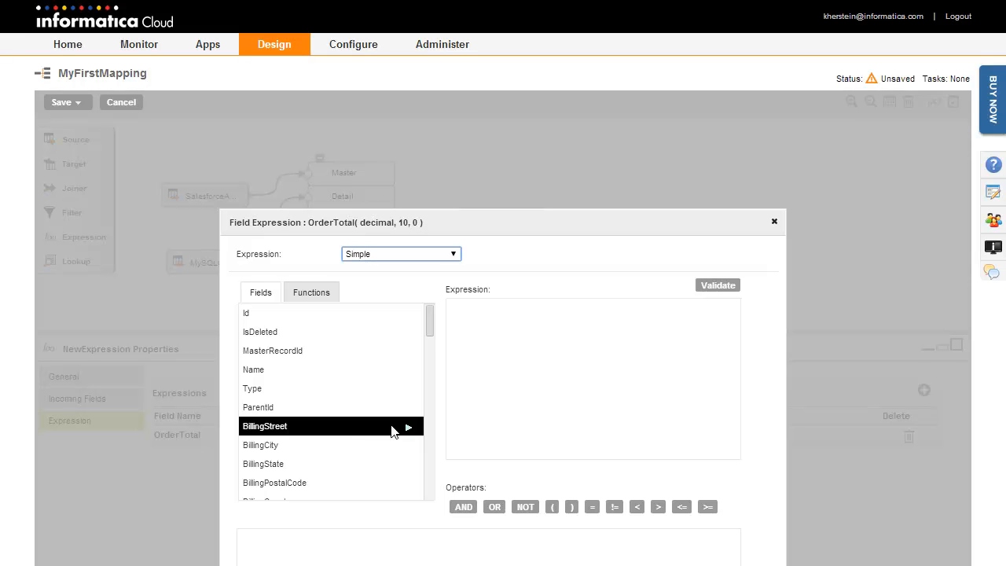
{"action": "left_click_drag", "start_coordinate": [431, 317], "coordinate": [438, 476]}
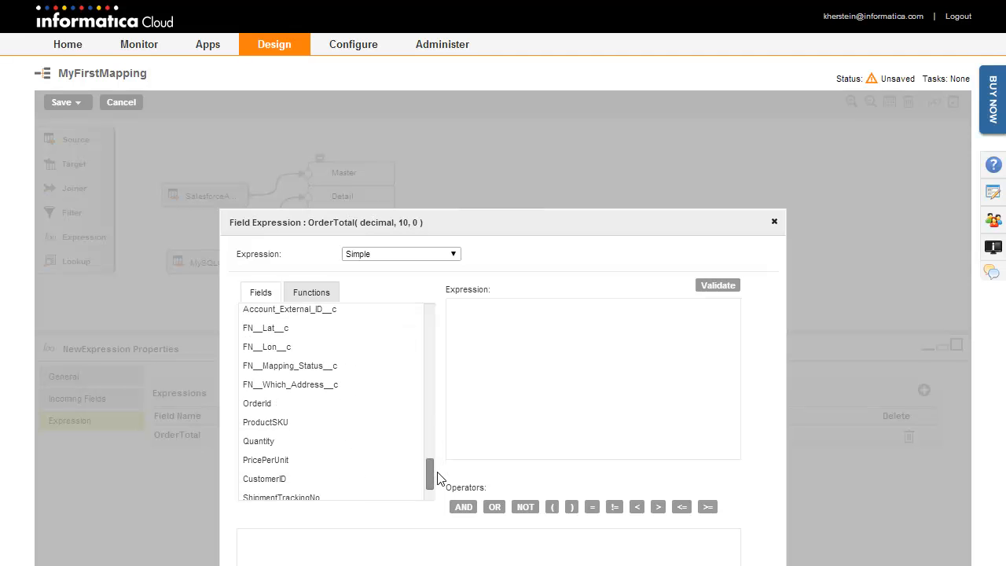
{"action": "double_click", "coordinate": [408, 445]}
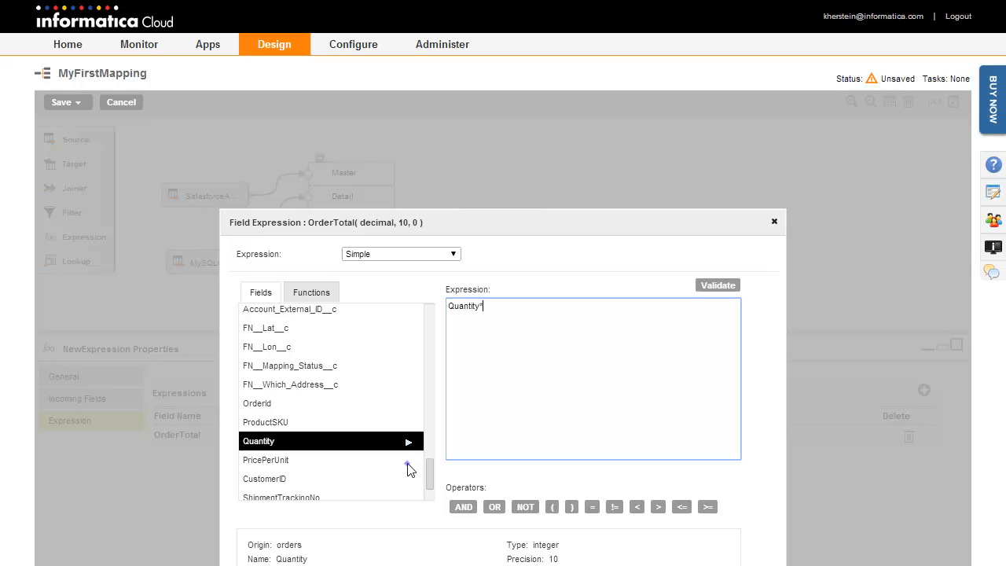
{"action": "double_click", "coordinate": [409, 464]}
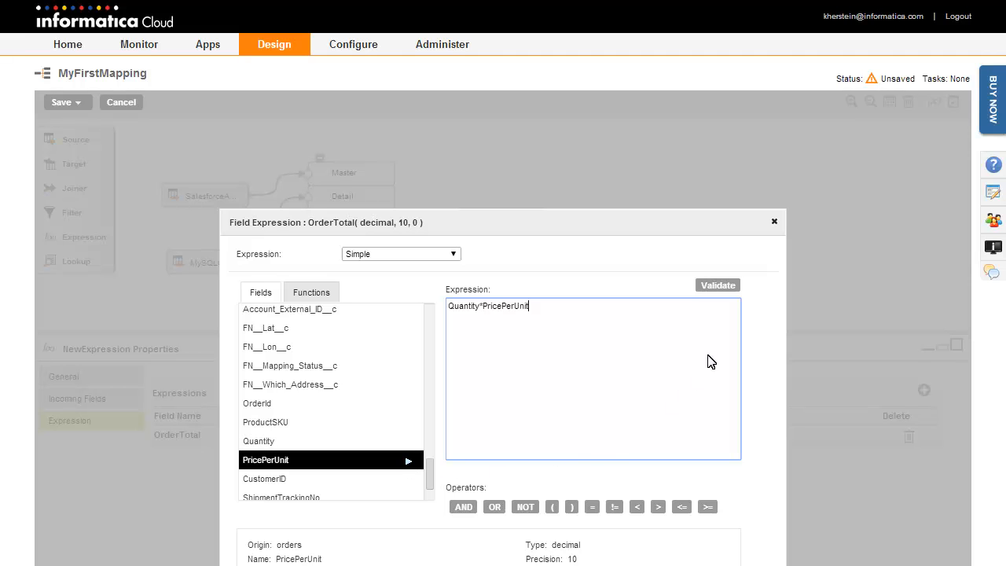
{"action": "left_click", "coordinate": [722, 284]}
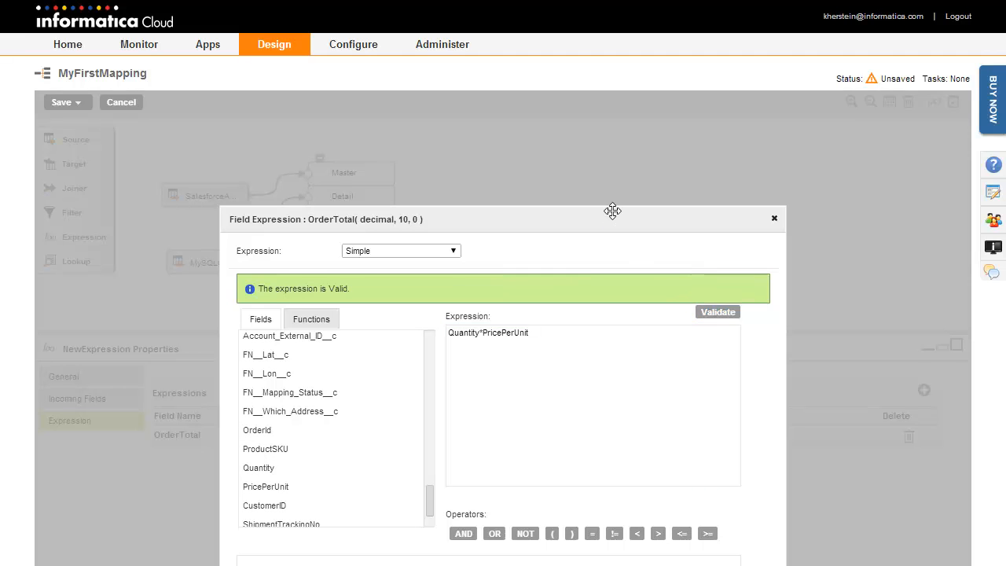
{"action": "left_click_drag", "start_coordinate": [613, 210], "coordinate": [611, 96]}
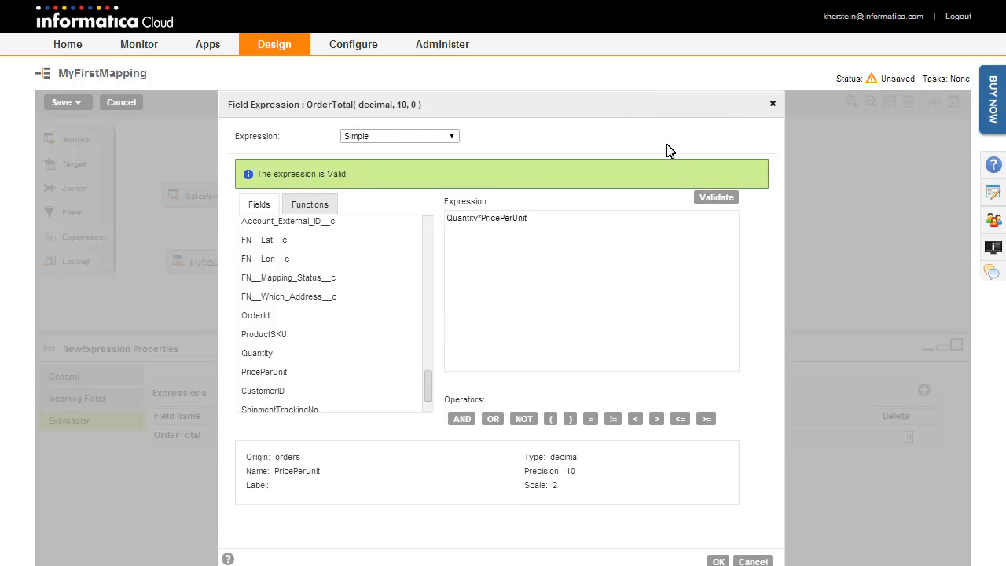
{"action": "left_click", "coordinate": [719, 561]}
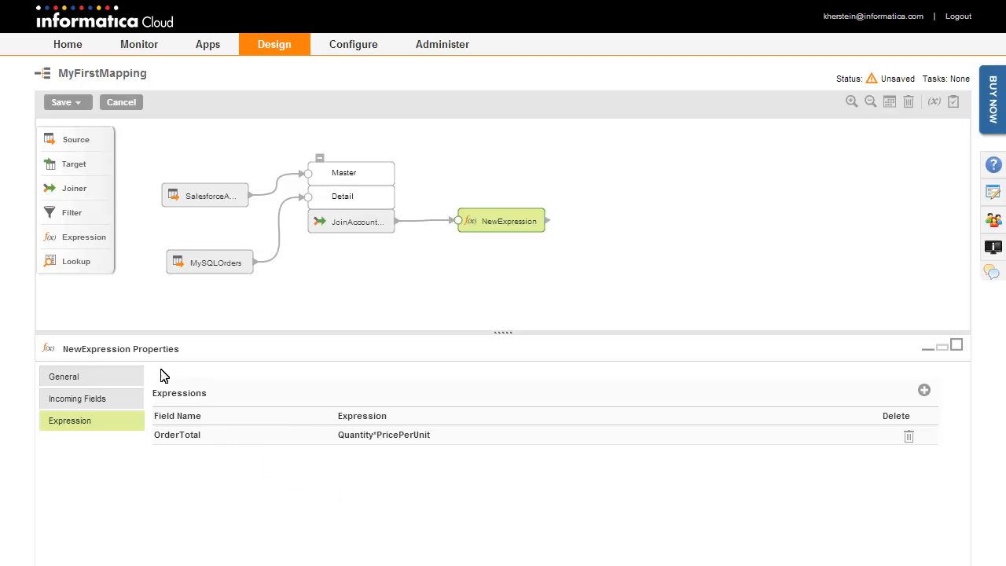
{"action": "left_click", "coordinate": [78, 102]}
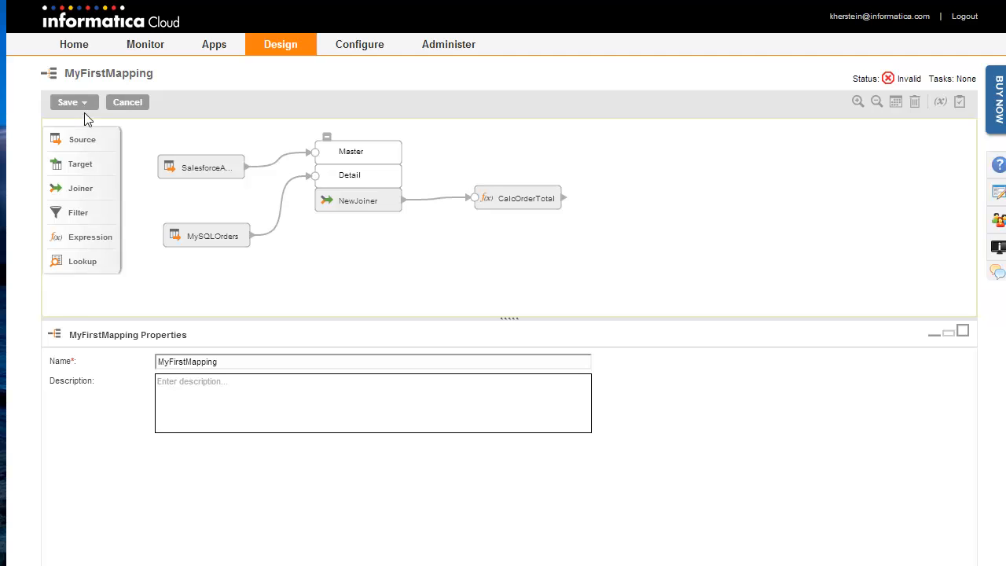
Add a Filter named FilterProduct after CalcOrderTotal and link the expression's output to it
{"action": "left_click_drag", "start_coordinate": [75, 214], "coordinate": [664, 199]}
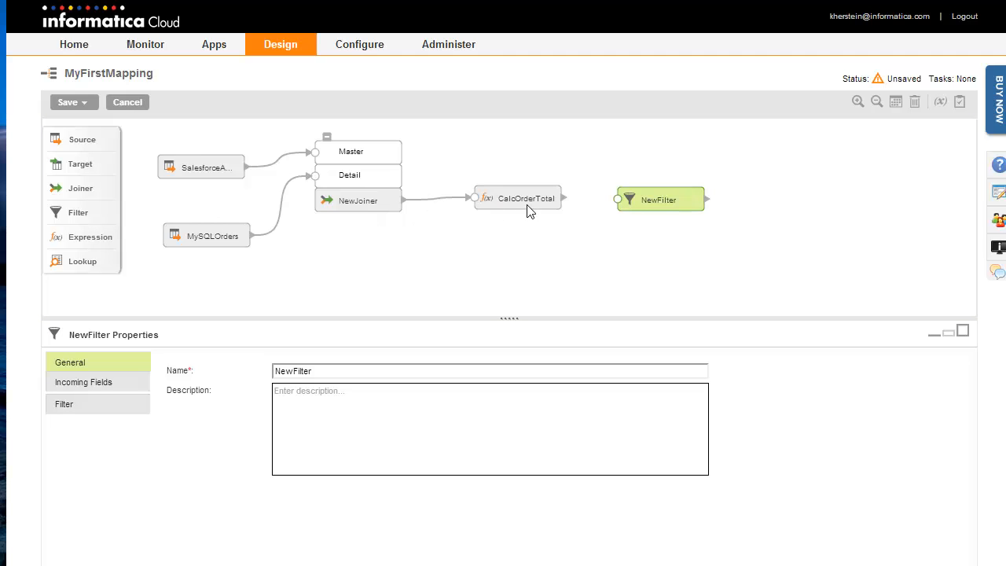
{"action": "left_click_drag", "start_coordinate": [561, 199], "coordinate": [615, 203]}
{"action": "double_click", "coordinate": [312, 371]}
{"action": "type", "text": "FilterProduct"}
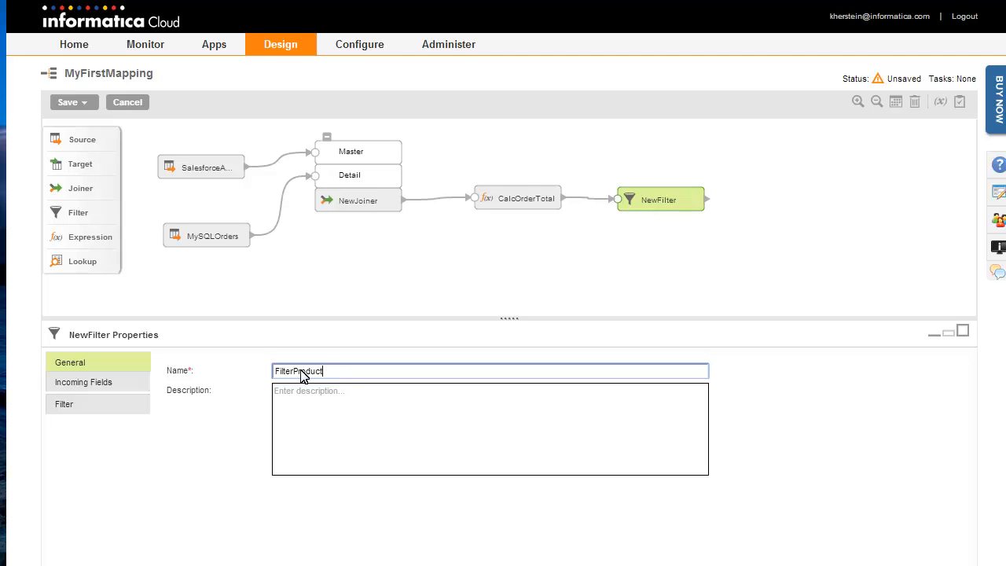
Add a simple filter condition where ProductDescription equals iPhone 5S 16GB
{"action": "left_click", "coordinate": [89, 408]}
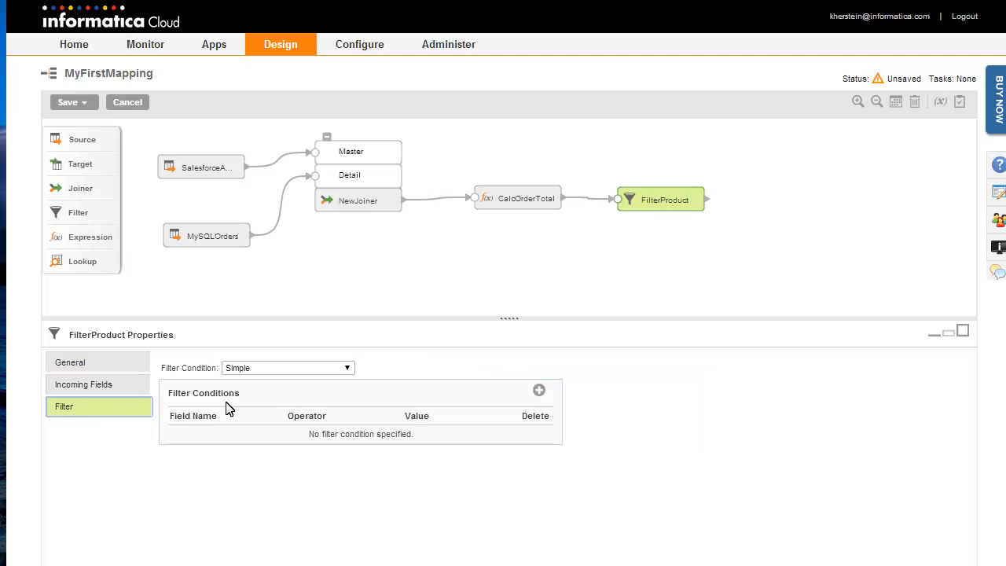
{"action": "left_click", "coordinate": [540, 391]}
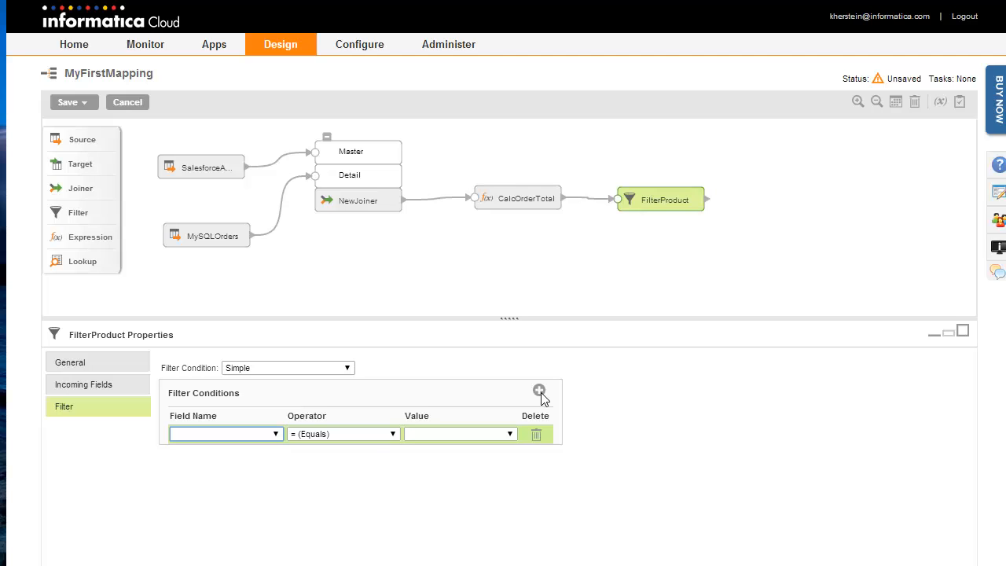
{"action": "left_click", "coordinate": [276, 435]}
{"action": "left_click", "coordinate": [432, 435]}
{"action": "type", "text": "iPhone 5S 16GB"}
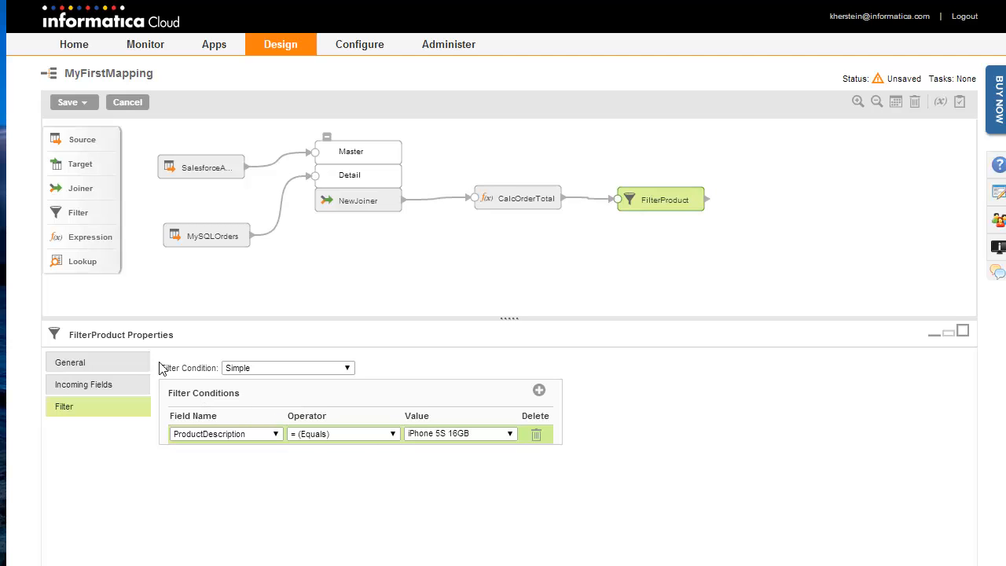
Add a Target named FulfillmentDetails at the end of the flow and link FilterProduct's output to it
{"action": "left_click_drag", "start_coordinate": [79, 169], "coordinate": [803, 199]}
{"action": "left_click_drag", "start_coordinate": [707, 200], "coordinate": [770, 202]}
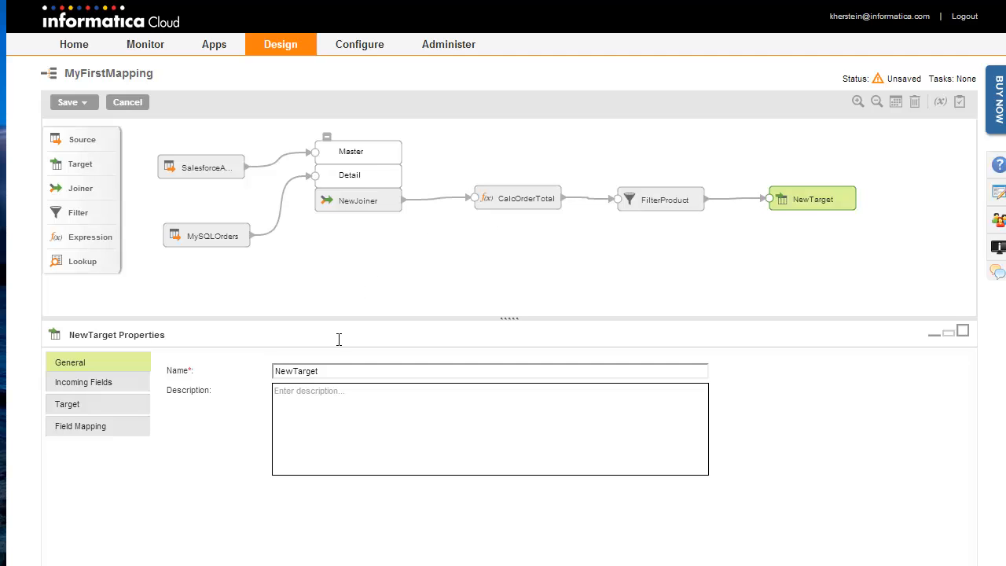
{"action": "left_click", "coordinate": [335, 370]}
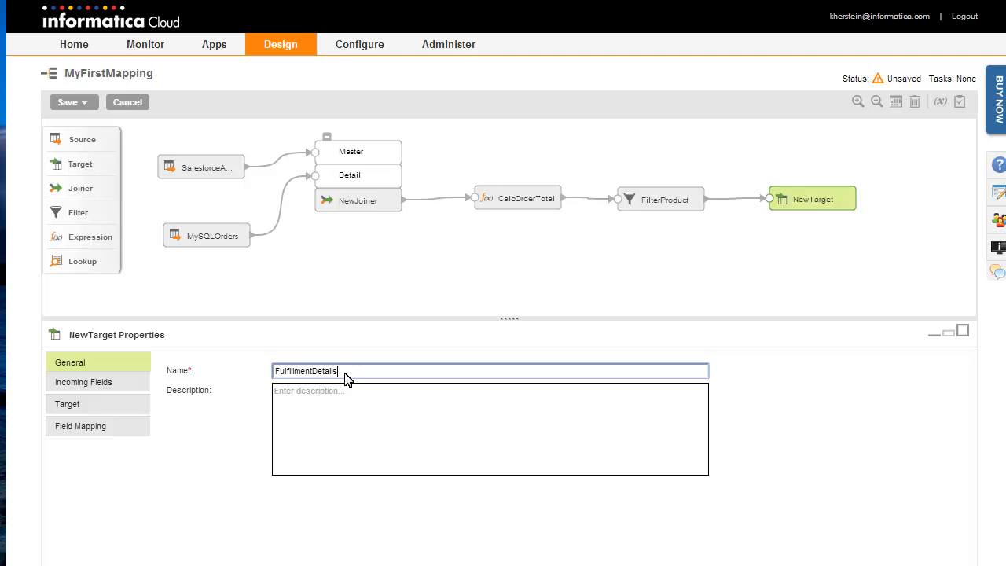
Set the FulfillmentDetails target to the Local FileShare connection with iPhoneFulfillmentReport.csv as its object
{"action": "left_click", "coordinate": [80, 408]}
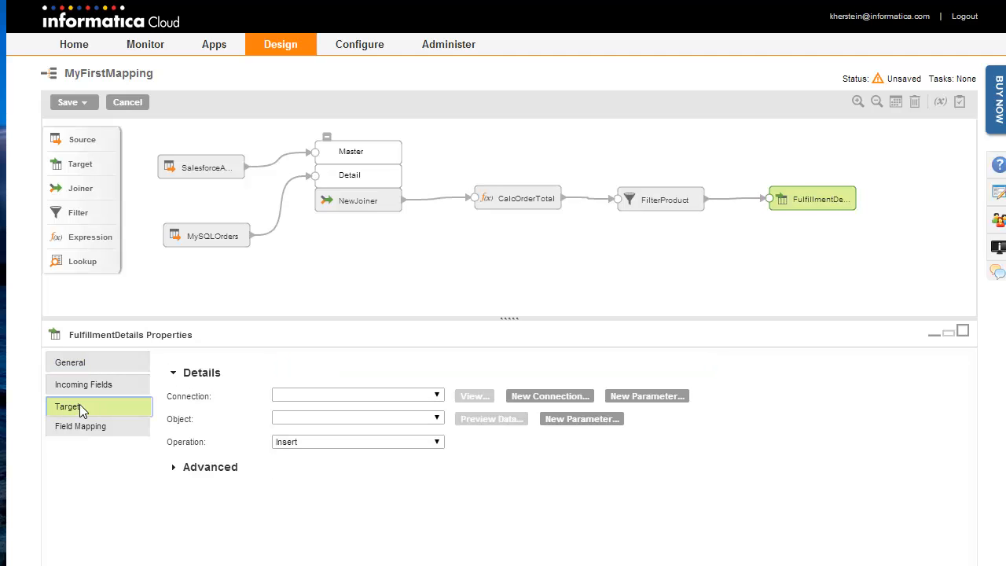
{"action": "left_click", "coordinate": [436, 398]}
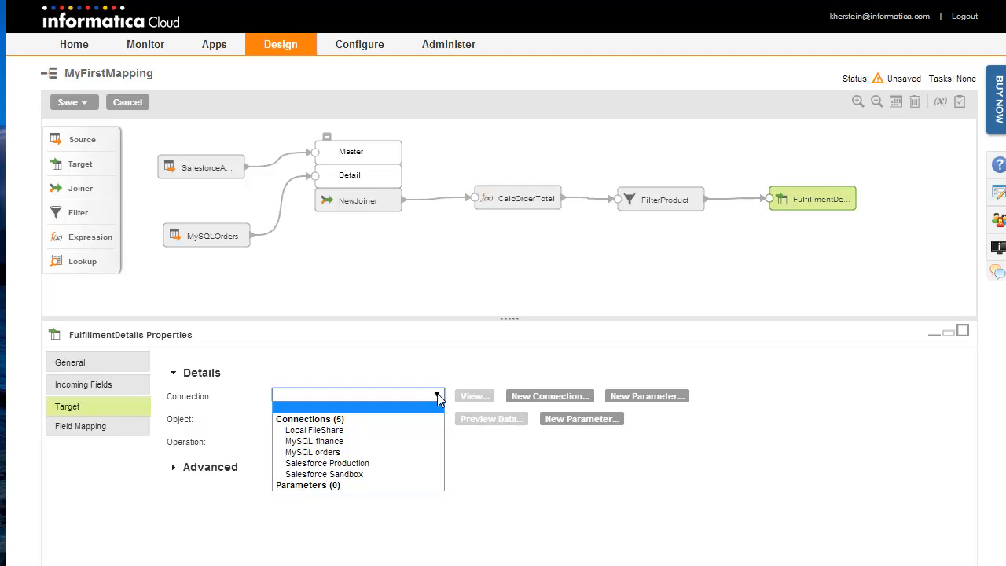
{"action": "left_click", "coordinate": [426, 430]}
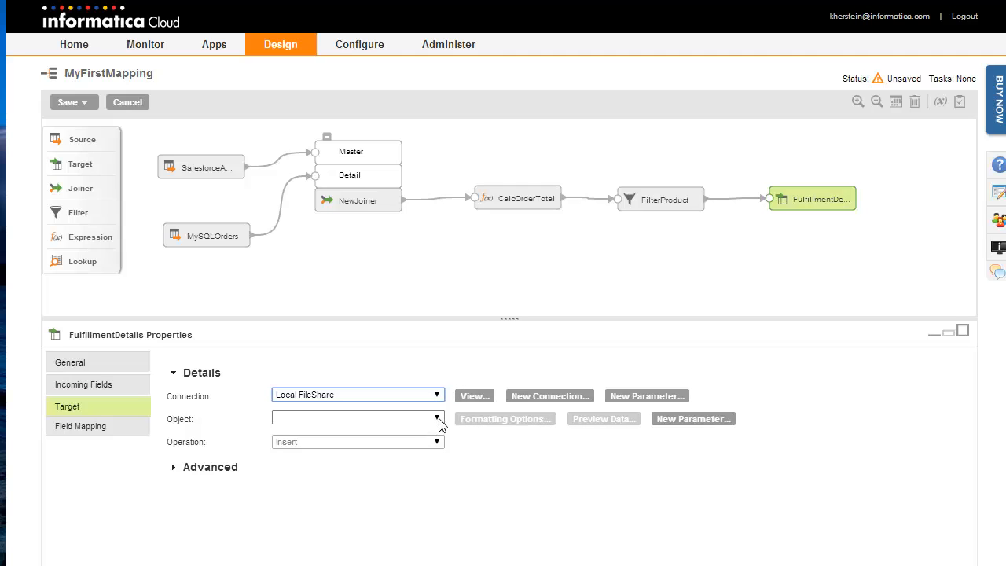
{"action": "left_click", "coordinate": [437, 418]}
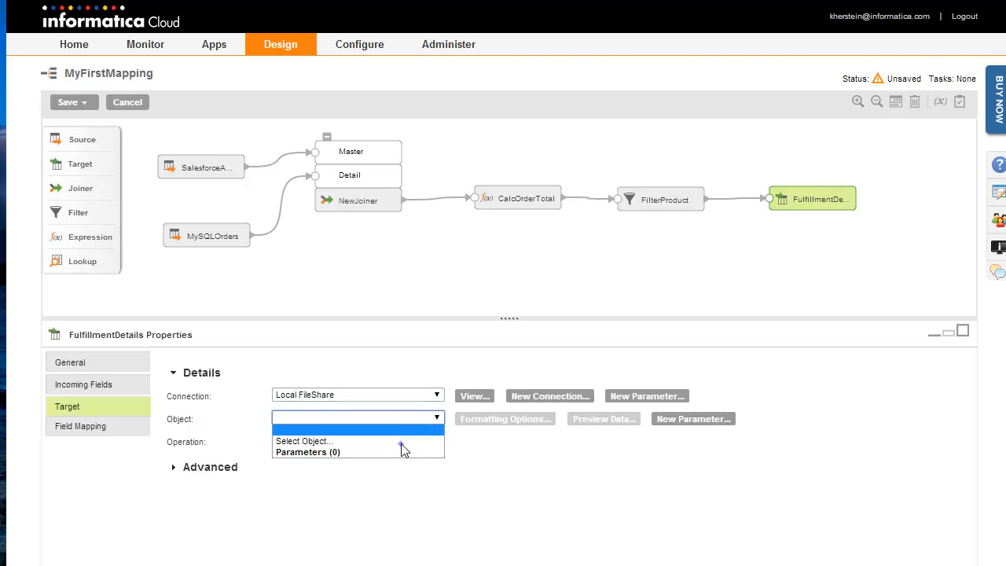
{"action": "left_click", "coordinate": [402, 442]}
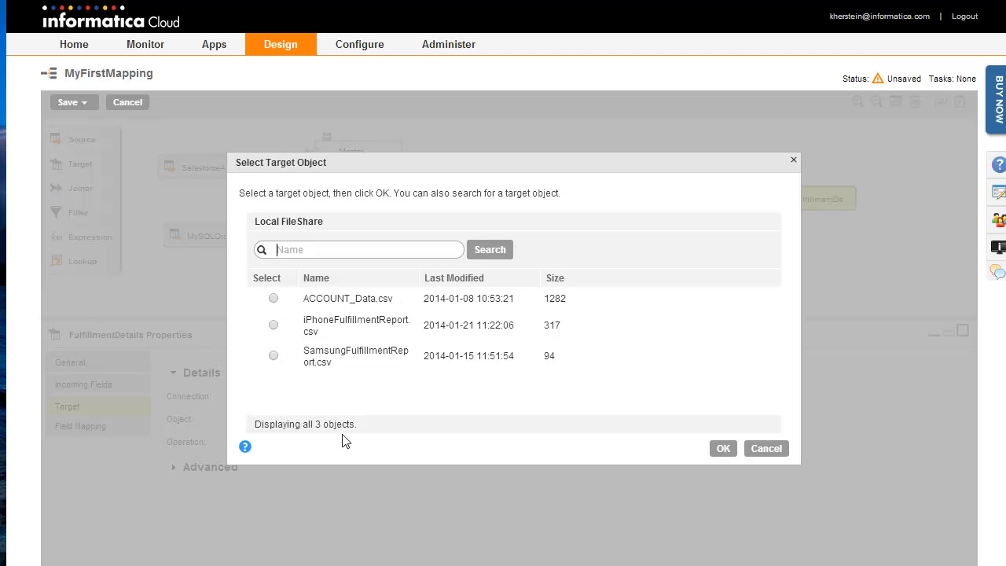
{"action": "left_click", "coordinate": [275, 326]}
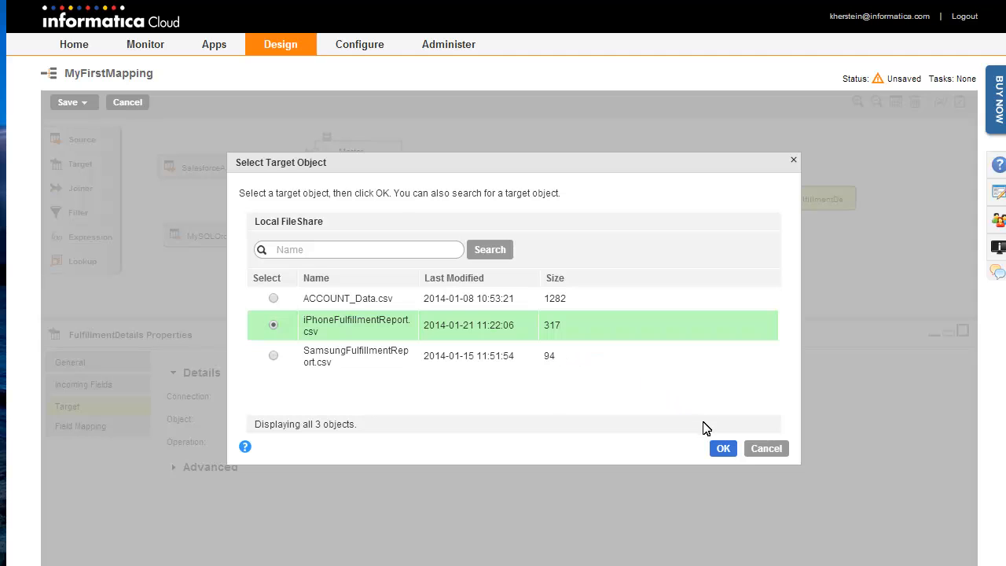
{"action": "left_click", "coordinate": [711, 452]}
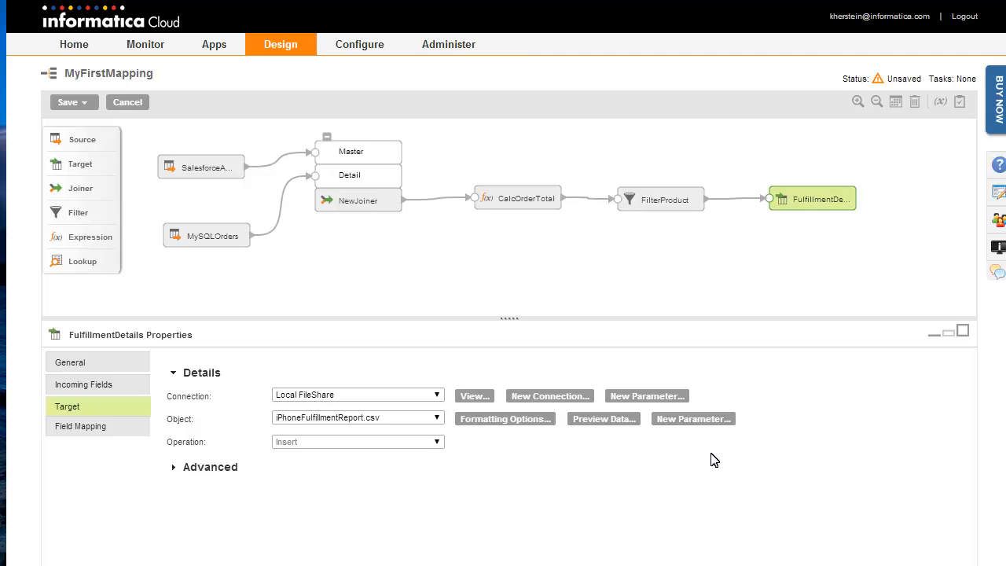
Open the target's field mapping in an enlarged view and map Id to both Customer_ID and Customer_Name
{"action": "left_click", "coordinate": [963, 331]}
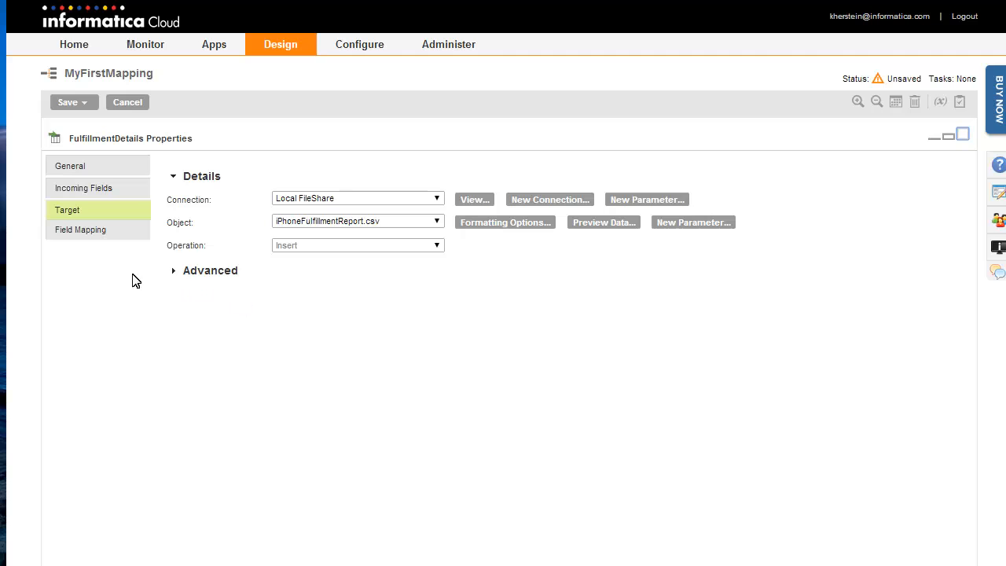
{"action": "left_click", "coordinate": [84, 234]}
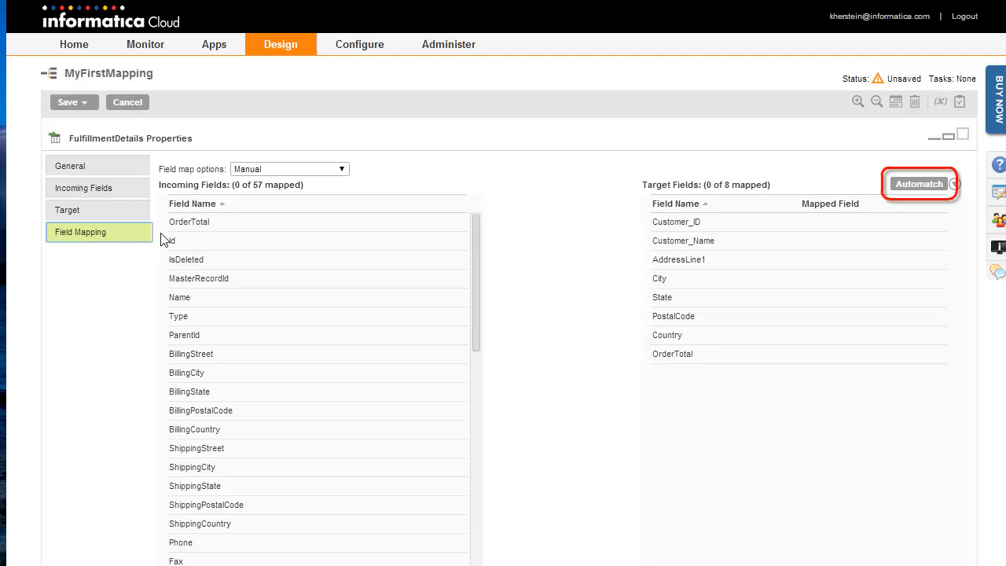
{"action": "left_click_drag", "start_coordinate": [198, 248], "coordinate": [664, 227]}
{"action": "left_click_drag", "start_coordinate": [189, 243], "coordinate": [663, 246]}
Map BillingStreet, BillingCity, BillingState, BillingPostalCode and BillingCountry to AddressLine1, City, State, PostalCode and Country, and OrderTotal to OrderTotal
{"action": "left_click_drag", "start_coordinate": [225, 360], "coordinate": [757, 262]}
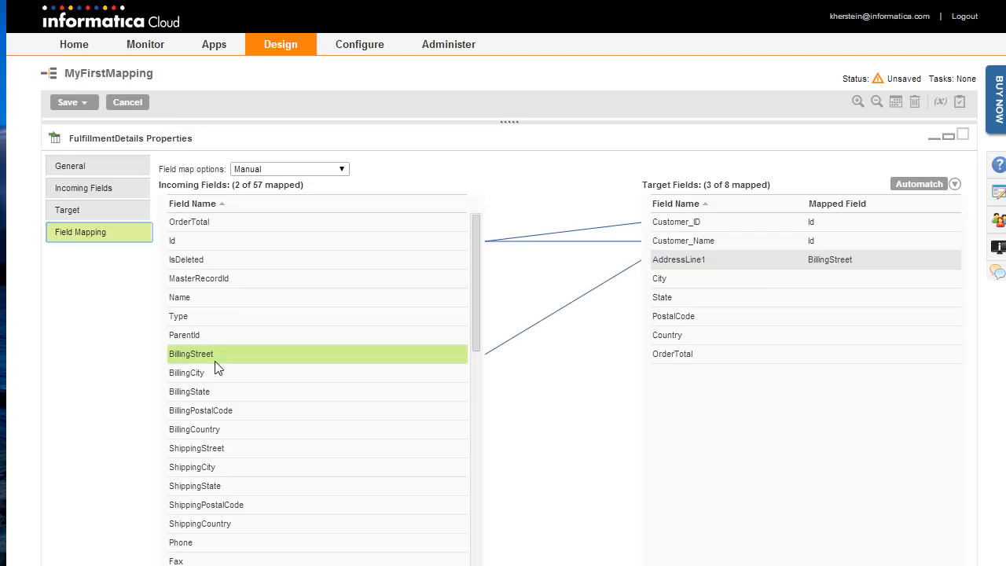
{"action": "left_click_drag", "start_coordinate": [216, 380], "coordinate": [709, 276]}
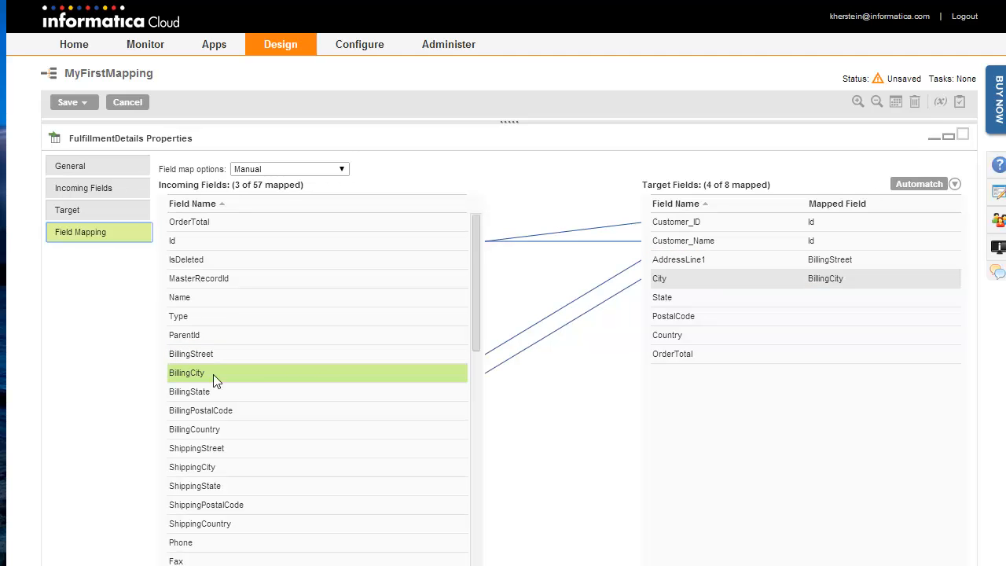
{"action": "left_click_drag", "start_coordinate": [247, 393], "coordinate": [653, 305]}
{"action": "left_click_drag", "start_coordinate": [247, 412], "coordinate": [673, 321]}
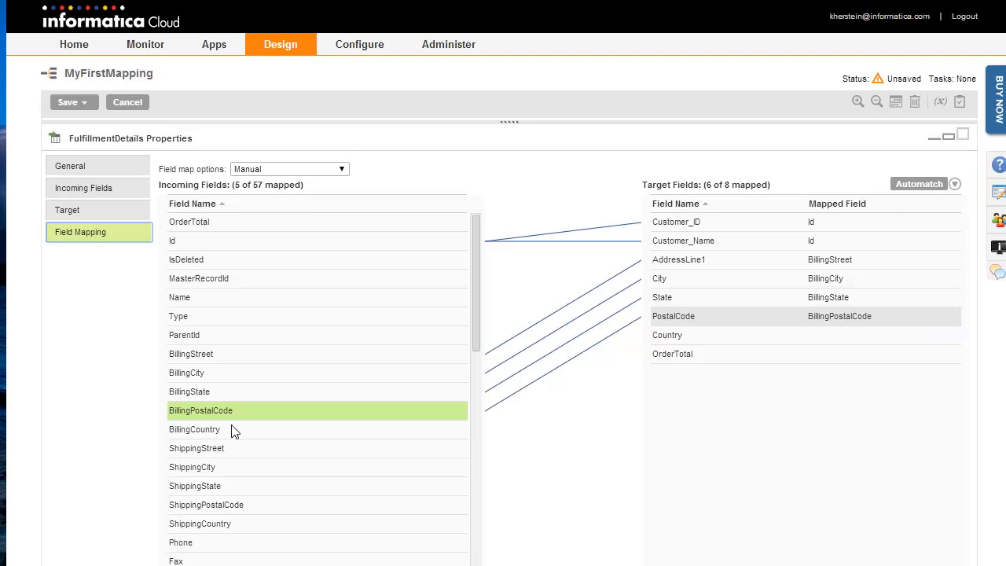
{"action": "left_click_drag", "start_coordinate": [233, 433], "coordinate": [673, 343]}
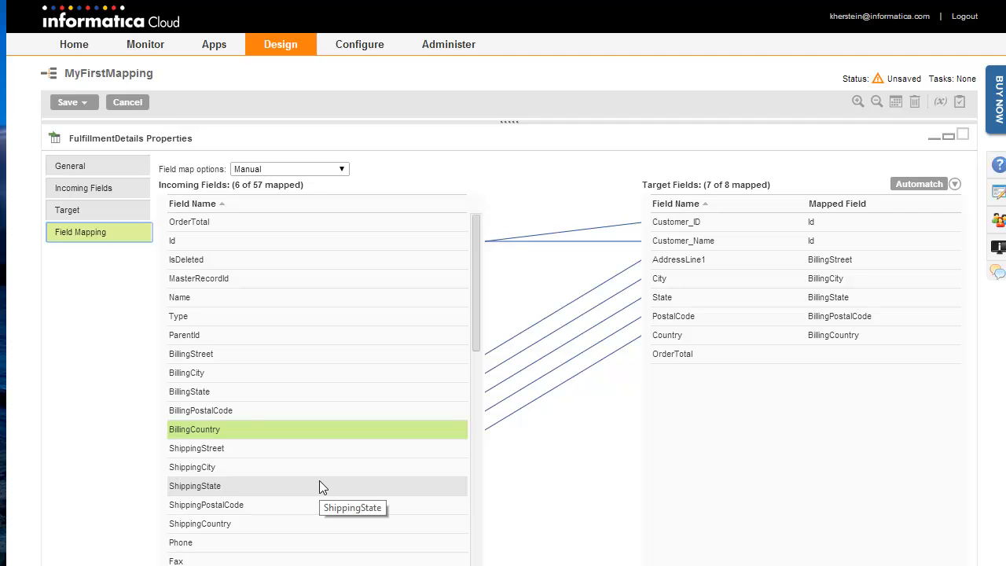
{"action": "left_click_drag", "start_coordinate": [221, 229], "coordinate": [692, 367]}
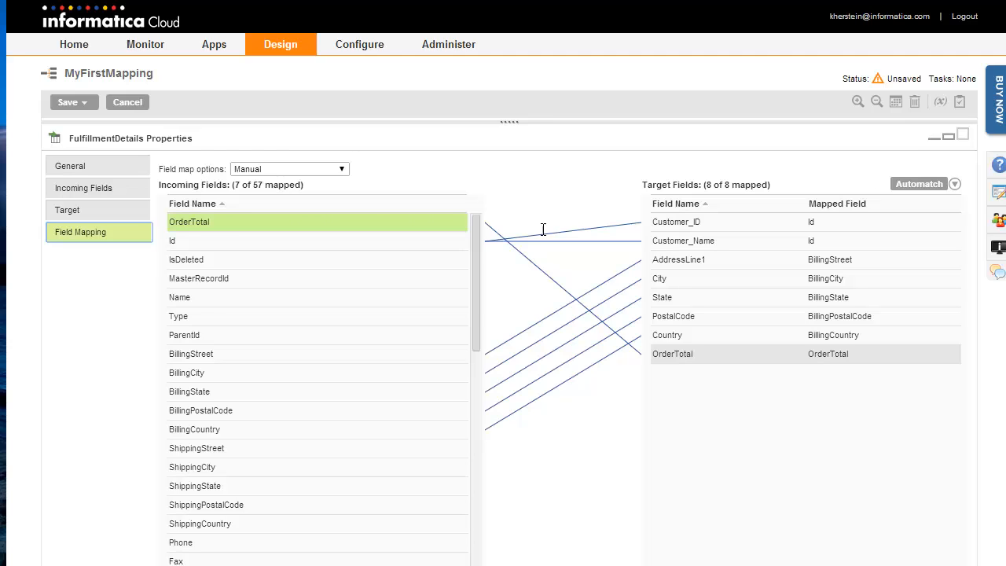
Unmap the target field Customer_Name and map the incoming Name field to it instead
{"action": "left_click", "coordinate": [676, 242]}
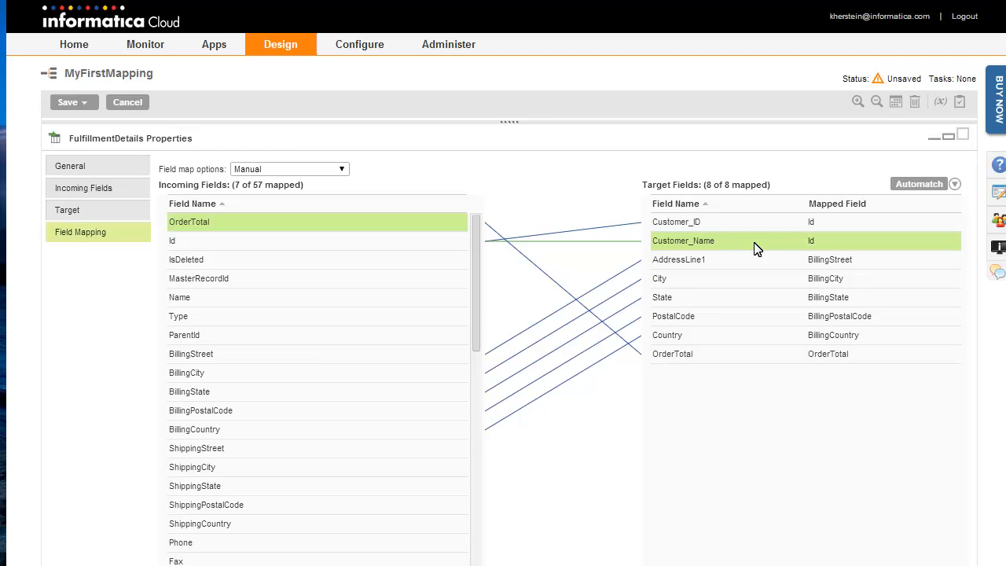
{"action": "left_click", "coordinate": [955, 184]}
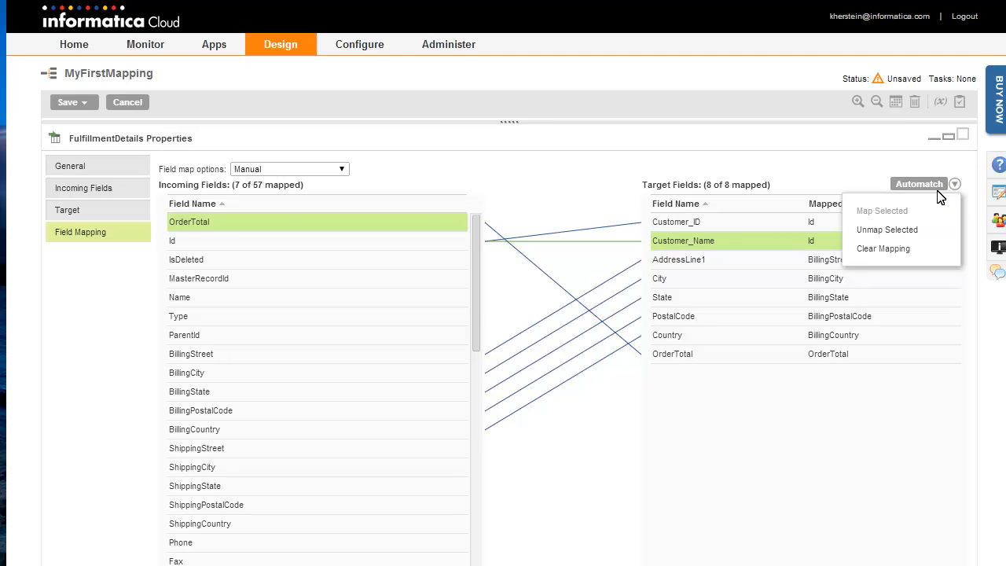
{"action": "left_click", "coordinate": [933, 232]}
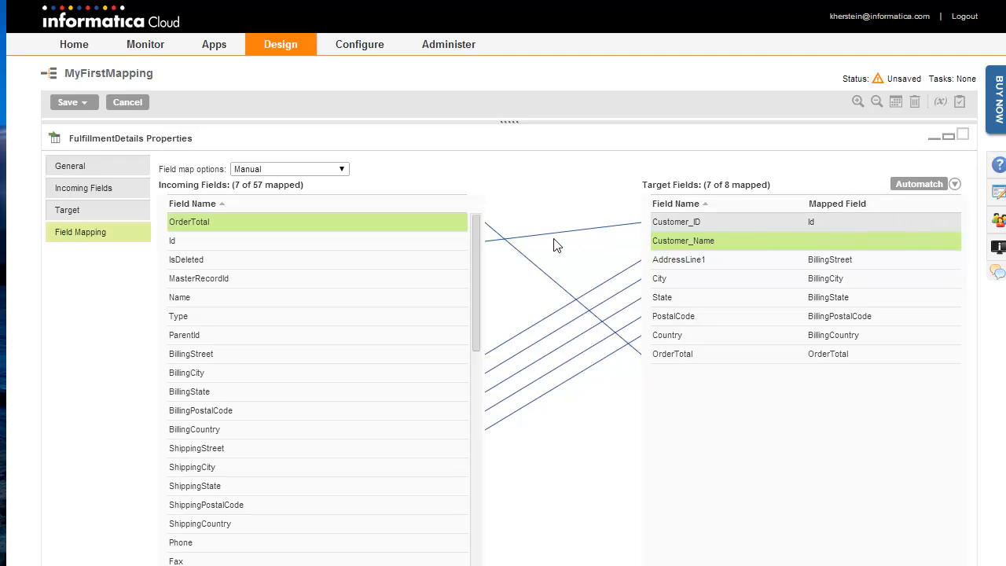
{"action": "mouse_move", "coordinate": [234, 301]}
{"action": "left_mouse_down"}
{"action": "mouse_move", "coordinate": [364, 299]}
{"action": "mouse_move", "coordinate": [713, 260]}
{"action": "mouse_move", "coordinate": [714, 250]}
{"action": "left_mouse_up"}
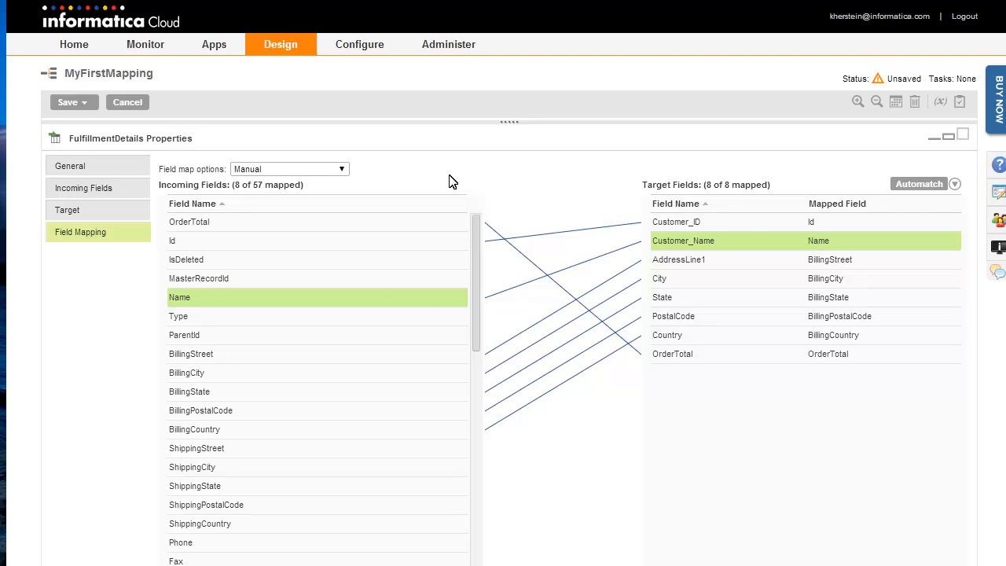
Save the mapping while keeping it open, and run validation on it
{"action": "left_click", "coordinate": [83, 103]}
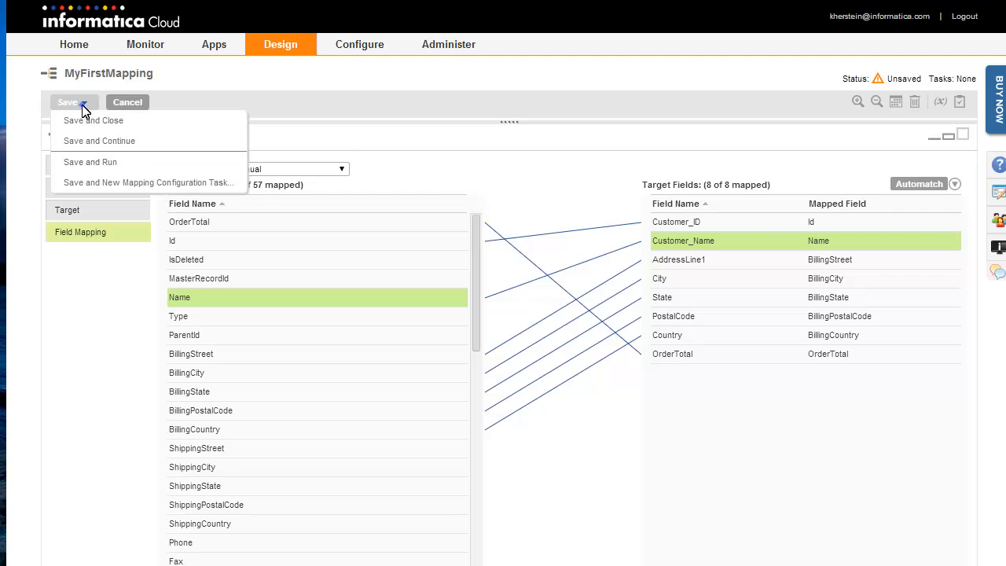
{"action": "left_click", "coordinate": [91, 143]}
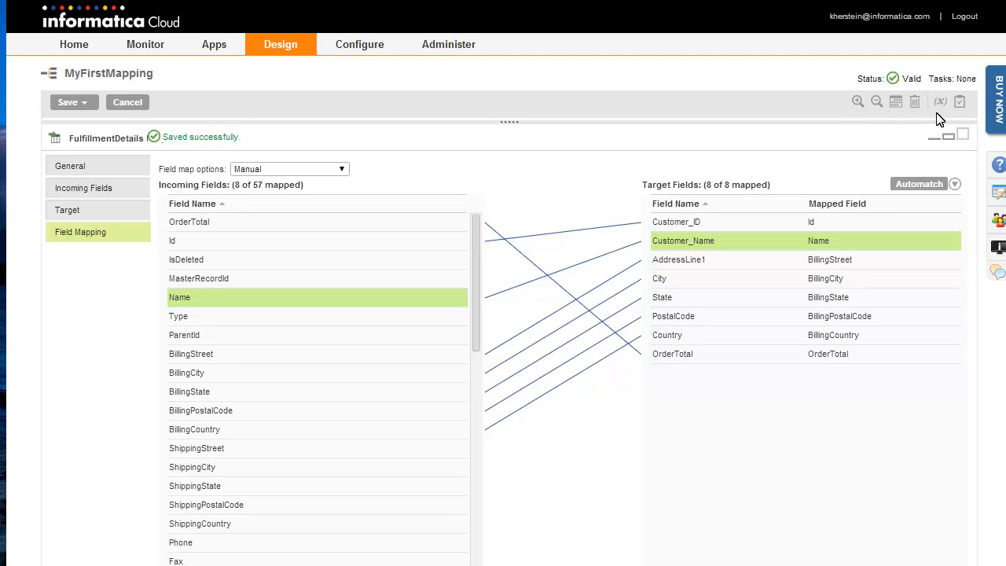
{"action": "left_click", "coordinate": [959, 102]}
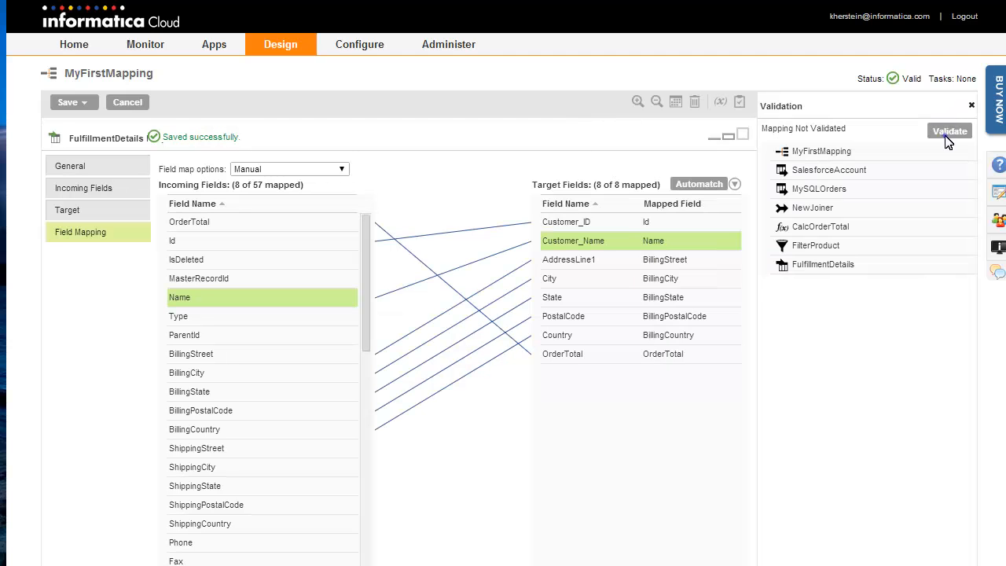
{"action": "left_click", "coordinate": [948, 135]}
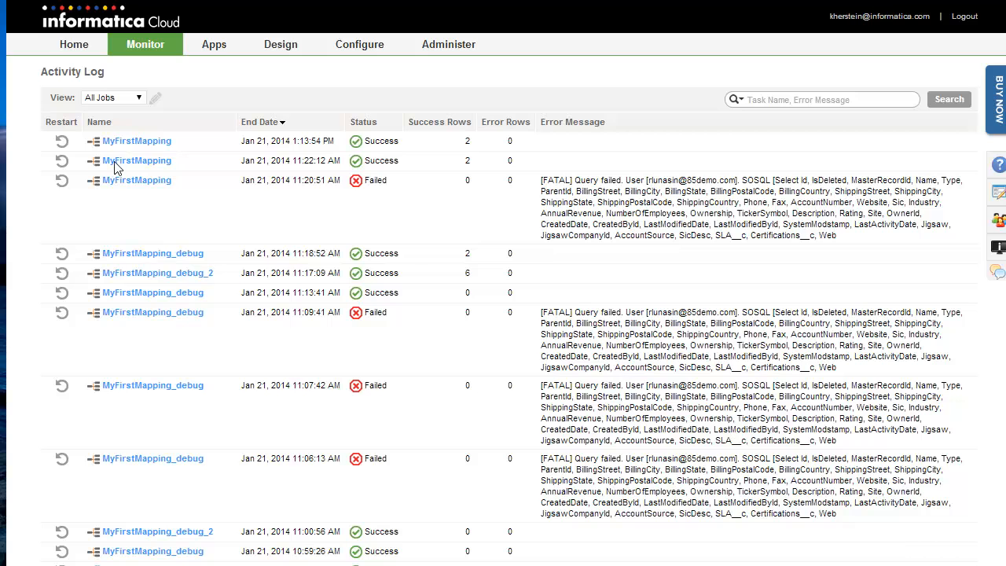
Open the latest MyFirstMapping job from the activity log and open its mapping for editing
{"action": "left_click", "coordinate": [131, 141]}
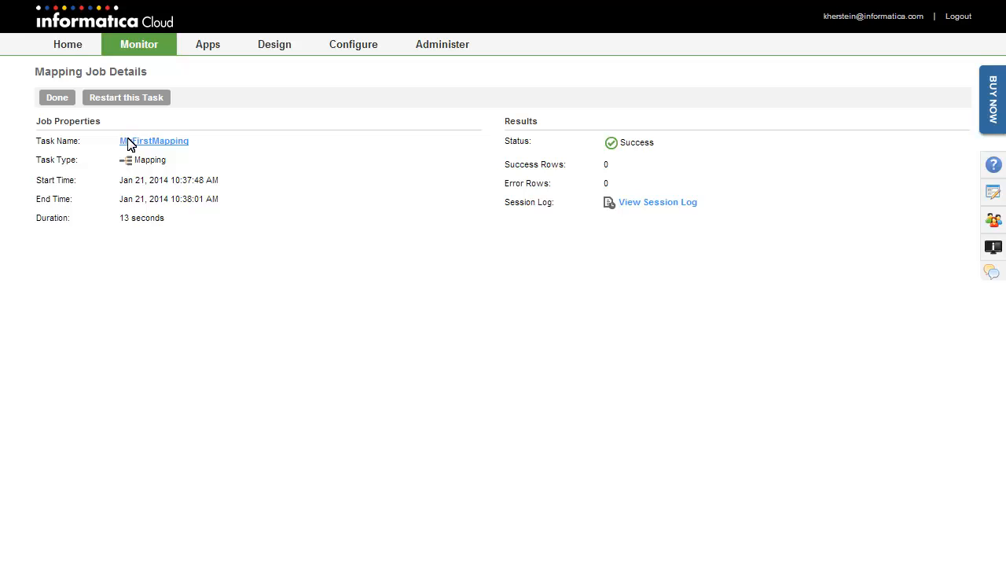
{"action": "left_click", "coordinate": [164, 143]}
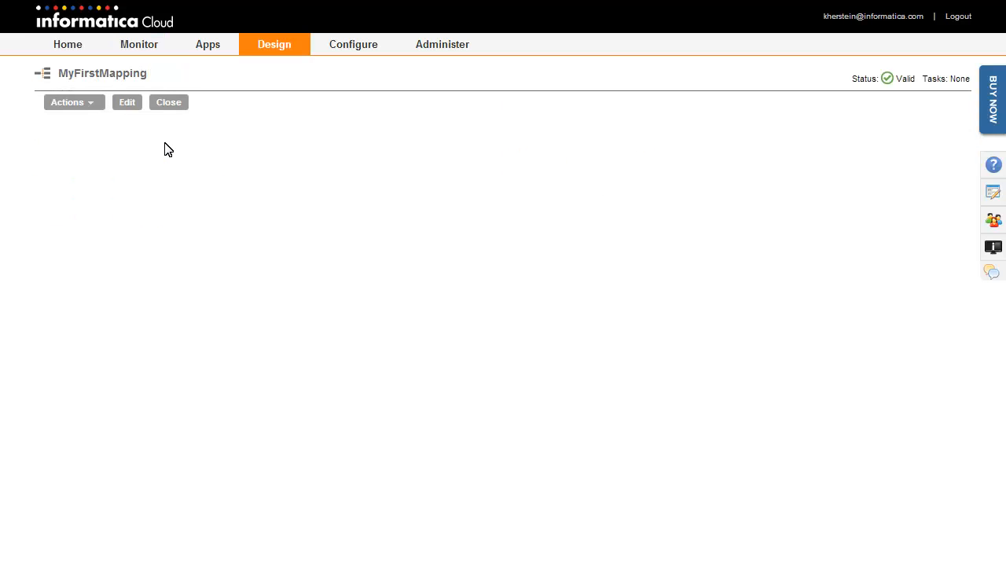
{"action": "left_click", "coordinate": [128, 106]}
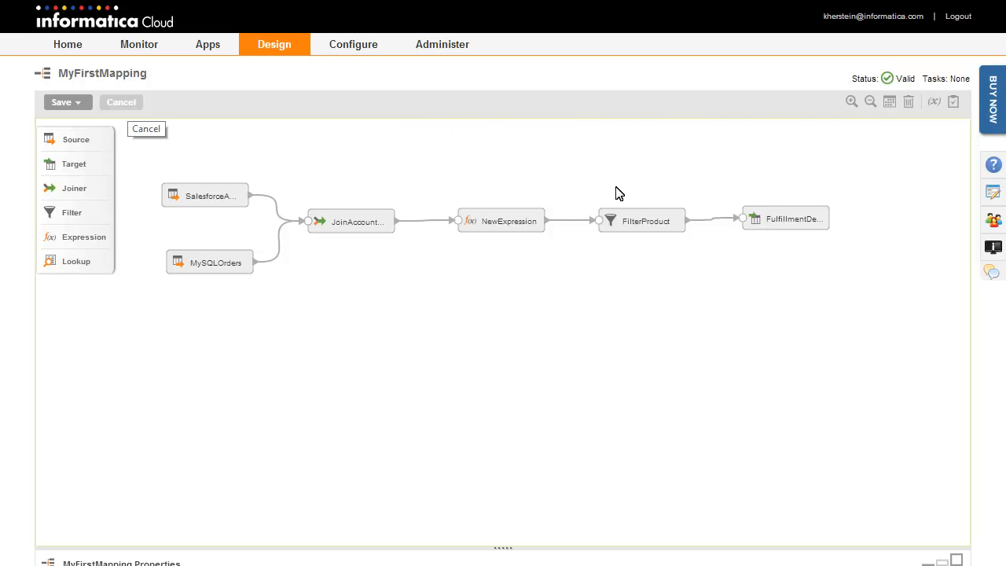
Start a new parameter as the value of FilterProduct's ProductDescription condition and name it p_ProductDescription
{"action": "left_click", "coordinate": [631, 224]}
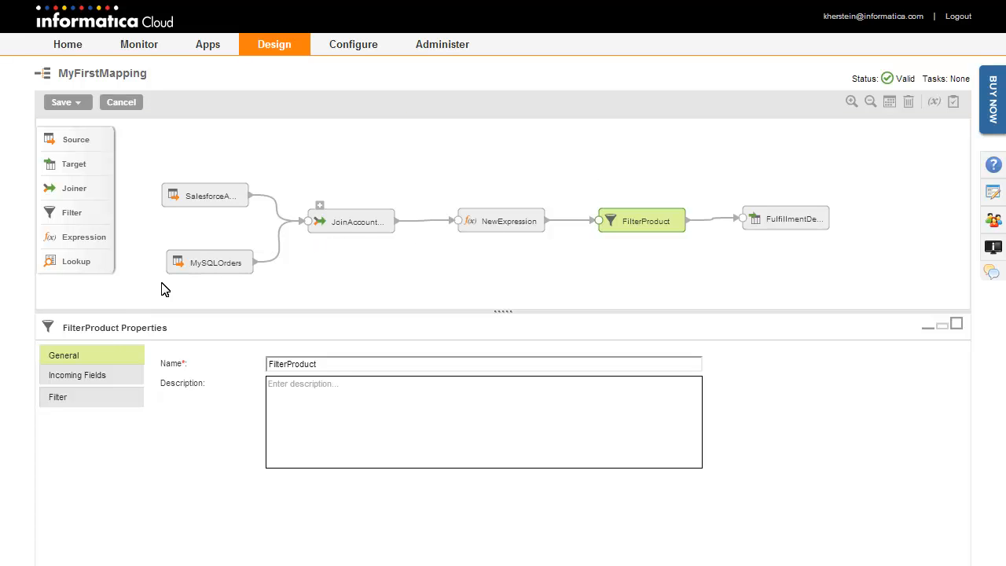
{"action": "left_click", "coordinate": [66, 401]}
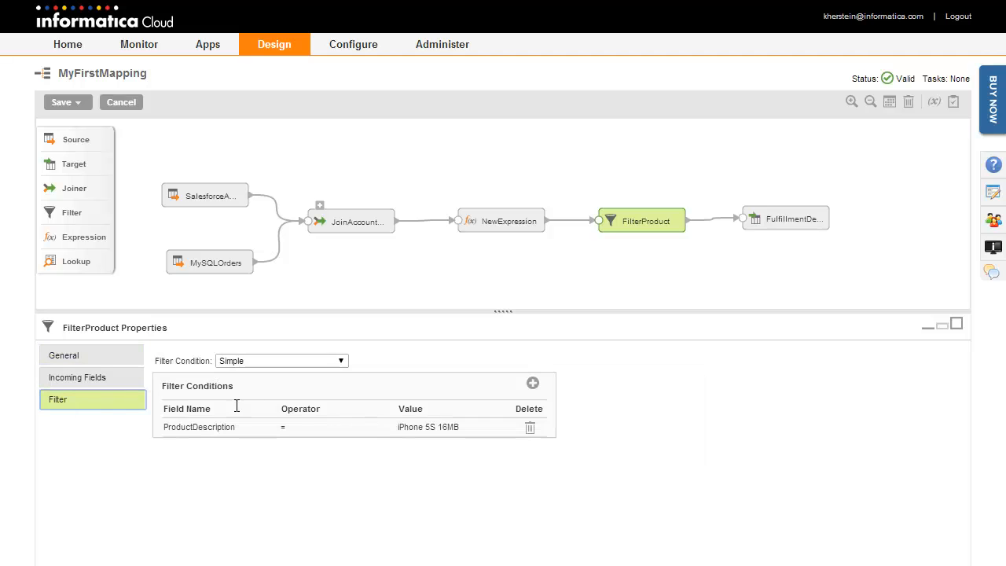
{"action": "left_click", "coordinate": [440, 430]}
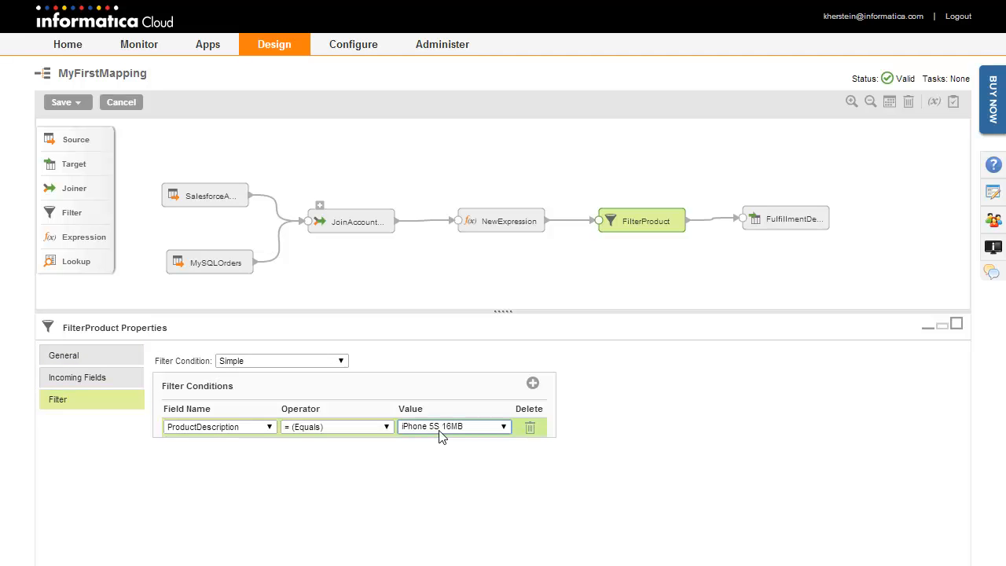
{"action": "left_click", "coordinate": [502, 428]}
{"action": "left_click", "coordinate": [489, 451]}
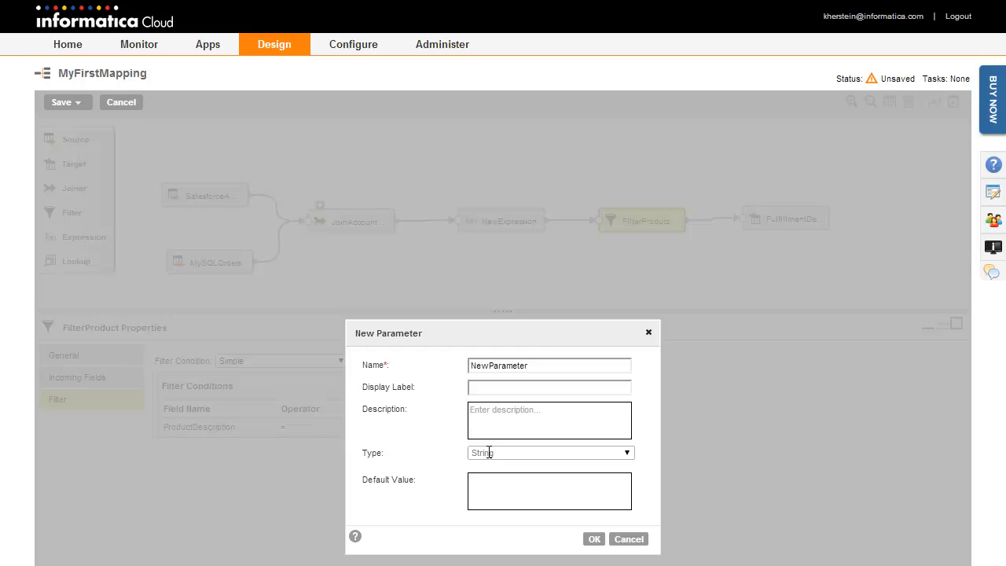
{"action": "left_click", "coordinate": [549, 364]}
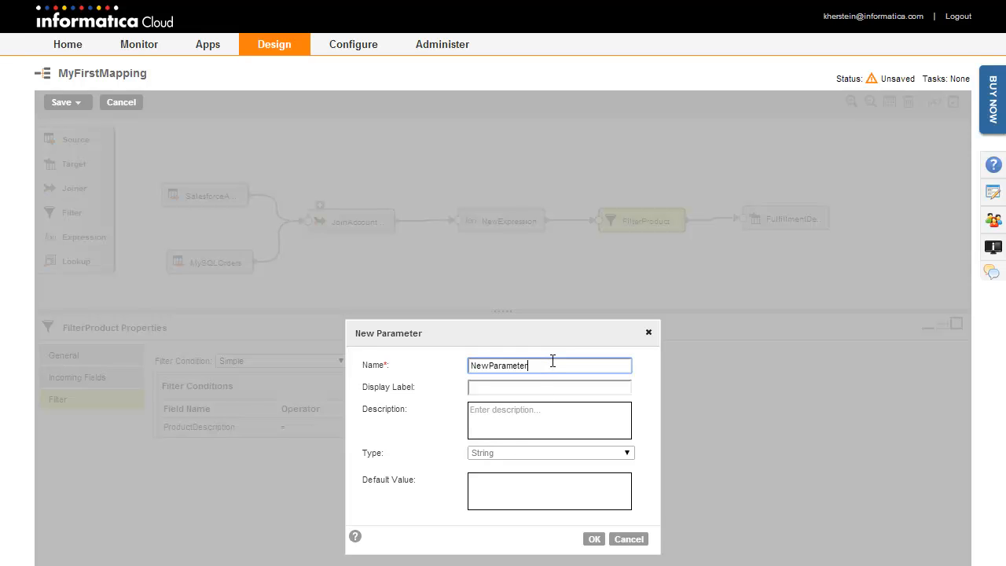
{"action": "key", "text": "BackSpace"}
{"action": "key", "text": "BackSpace"}
{"action": "key", "text": "BackSpace"}
{"action": "key", "text": "BackSpace"}
{"action": "key", "text": "BackSpace"}
{"action": "key", "text": "BackSpace"}
{"action": "key", "text": "BackSpace"}
{"action": "key", "text": "BackSpace"}
{"action": "key", "text": "BackSpace"}
{"action": "key", "text": "BackSpace"}
{"action": "key", "text": "BackSpace"}
{"action": "key", "text": "BackSpace"}
{"action": "type", "text": "p_ProductDescription"}
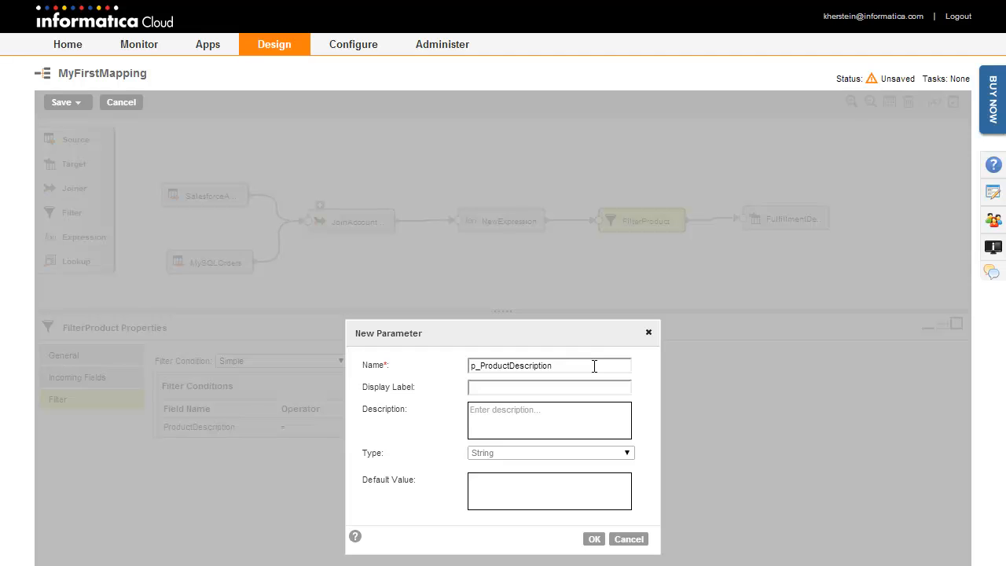
Label the parameter Product Description, describe it as "Enter the full product description - for example, iPhone 5S 16MB.", and create it
{"action": "left_click", "coordinate": [505, 388]}
{"action": "type", "text": "Product Description"}
{"action": "left_click", "coordinate": [504, 418]}
{"action": "type", "text": "Enter the full product description - for example, iPhone 5S 16MB."}
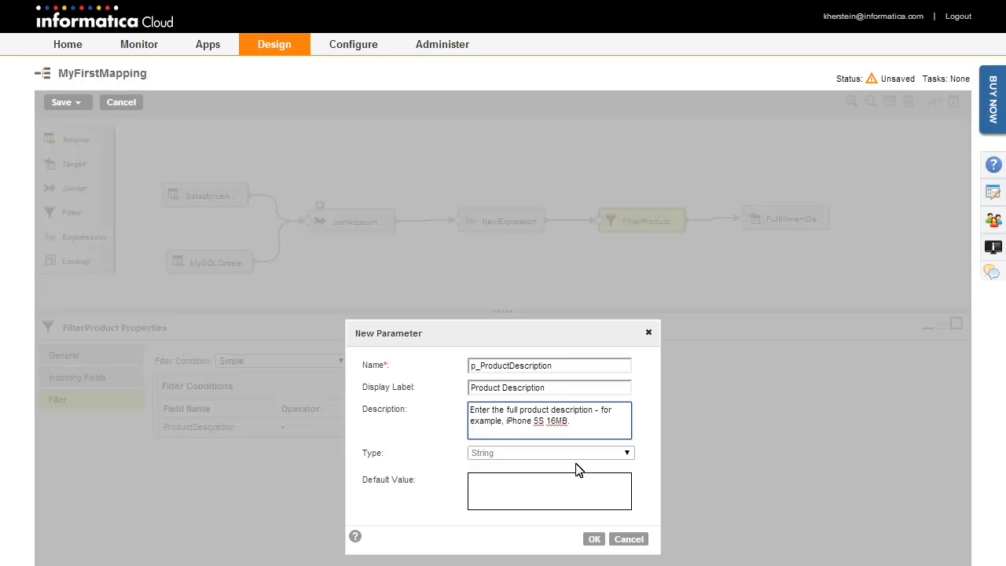
{"action": "left_click", "coordinate": [592, 541]}
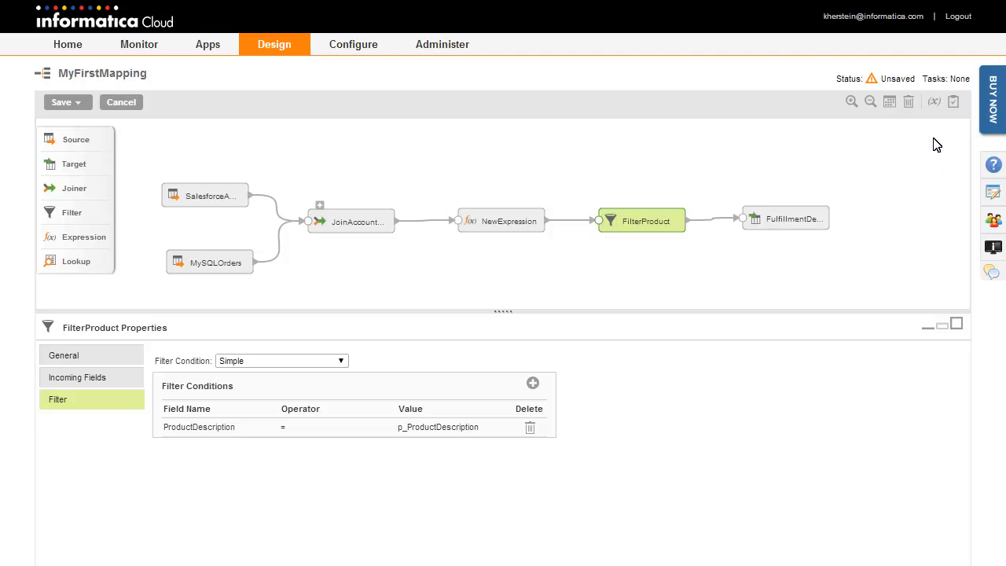
Examine the description and usage of the p_ProductDescription parameter in the mapping's parameter list
{"action": "left_click", "coordinate": [935, 103]}
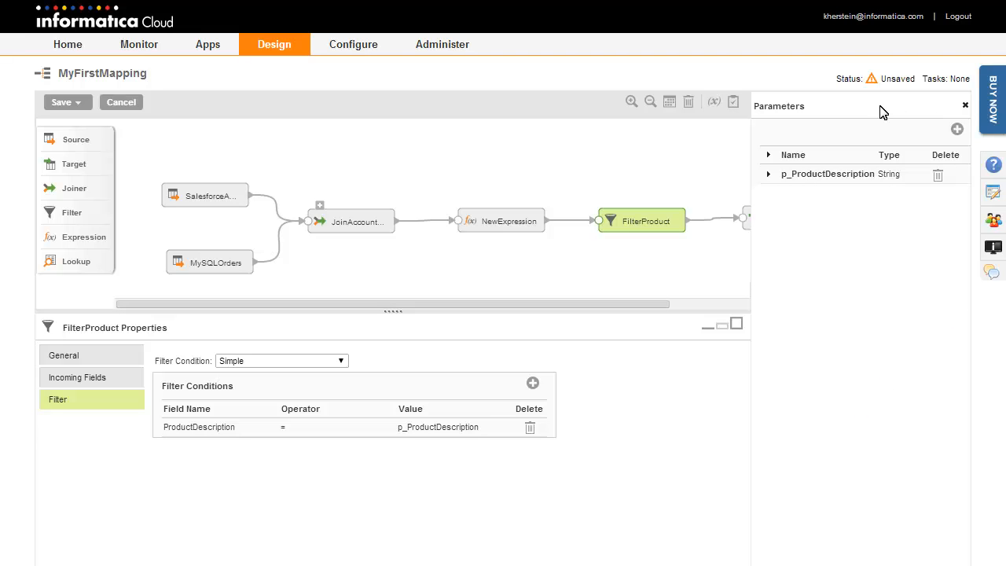
{"action": "left_click", "coordinate": [770, 176]}
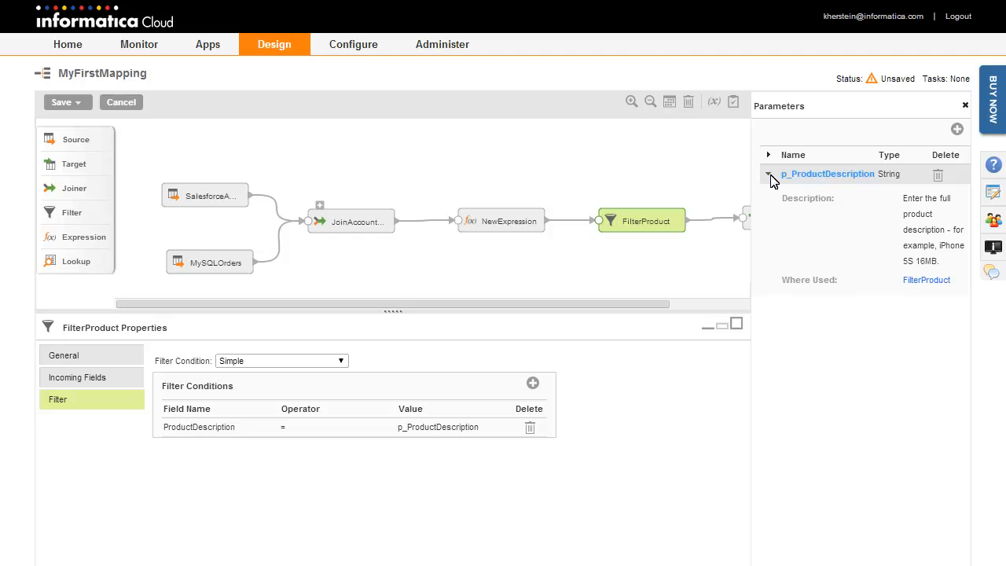
Save and close MyFirstMapping, and open the list of mapping configuration tasks
{"action": "left_click", "coordinate": [82, 105]}
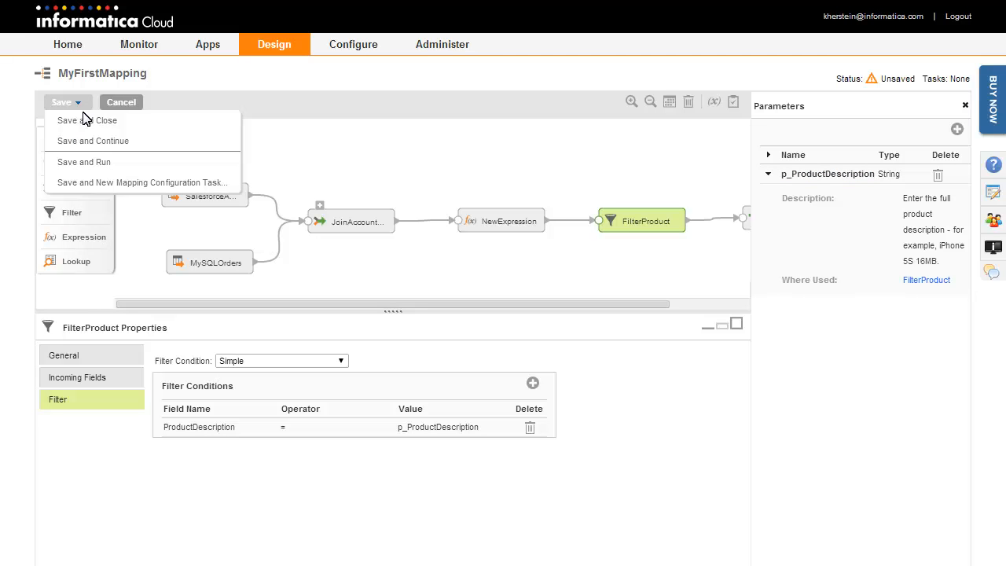
{"action": "left_click", "coordinate": [97, 126]}
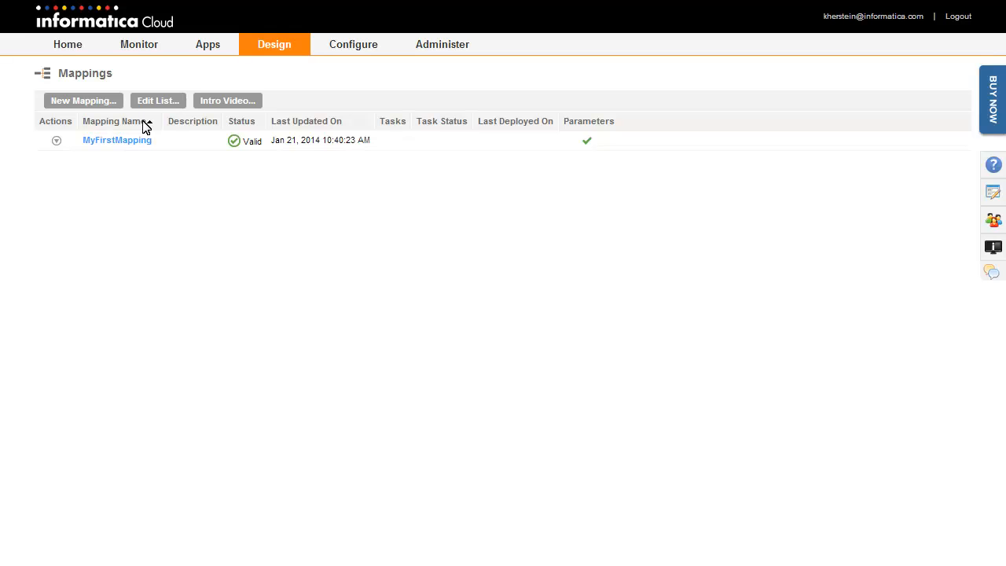
{"action": "mouse_move", "coordinate": [226, 51]}
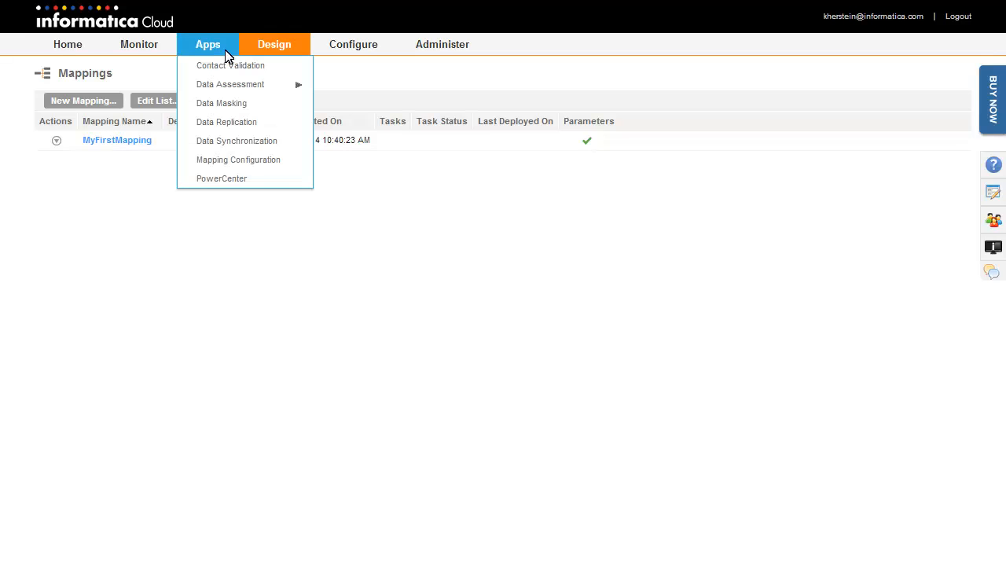
{"action": "left_click", "coordinate": [260, 166]}
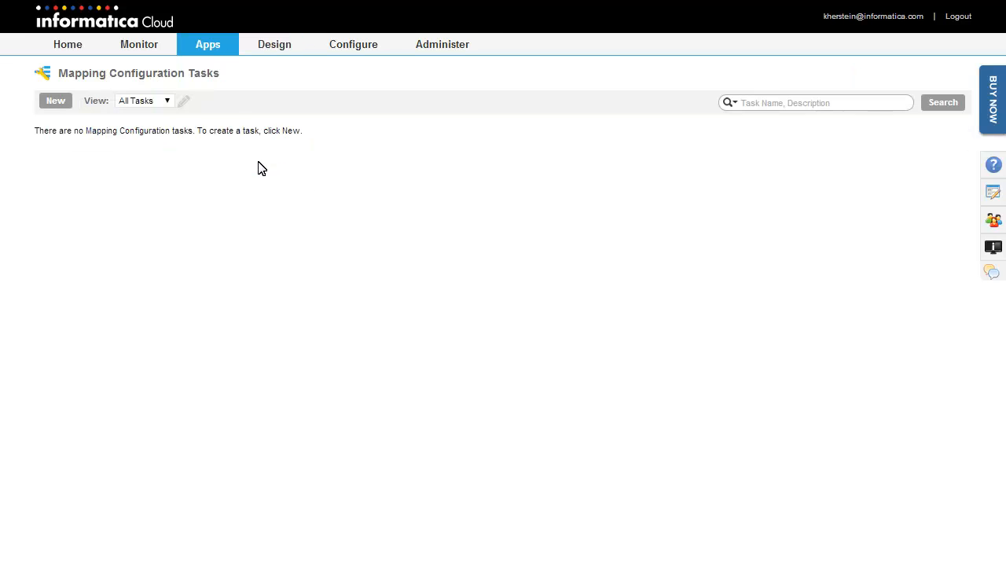
Create a mapping configuration task named MyMappingConfigurationTask, using secure agent CAW172716 and based on MyFirstMapping
{"action": "left_click", "coordinate": [58, 102]}
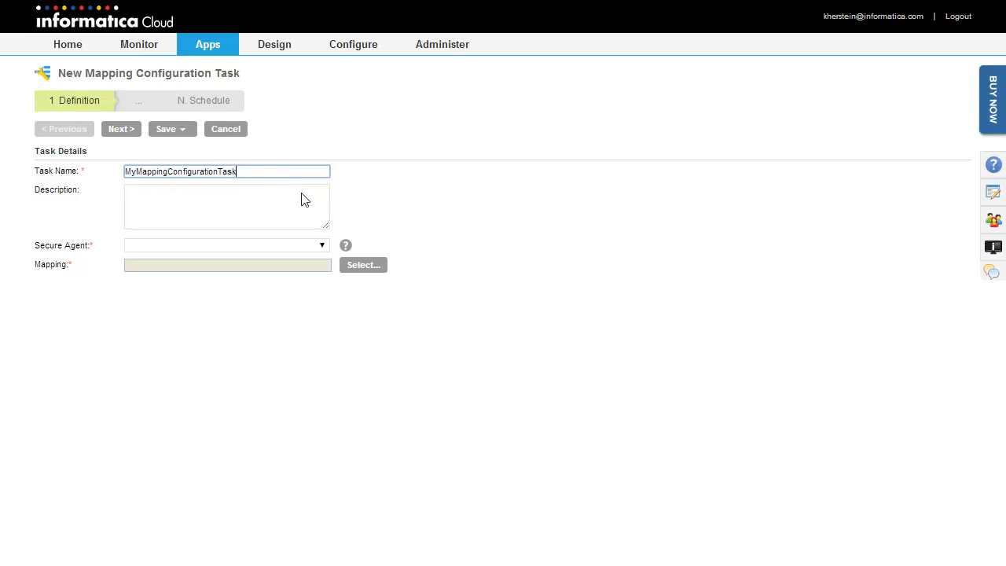
{"action": "left_click", "coordinate": [322, 246]}
{"action": "left_click", "coordinate": [269, 272]}
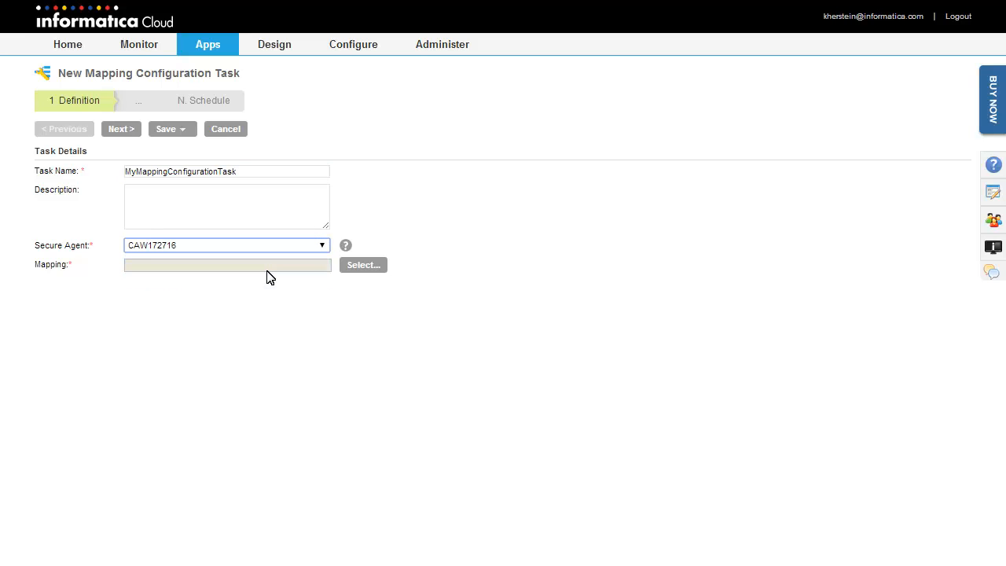
{"action": "left_click", "coordinate": [377, 272]}
{"action": "left_click", "coordinate": [253, 379]}
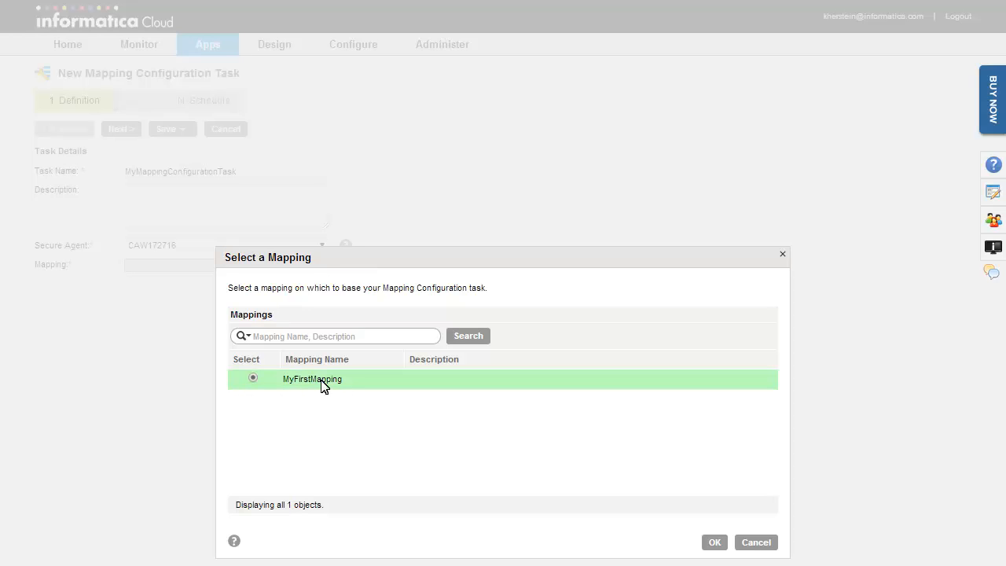
{"action": "left_click", "coordinate": [711, 548]}
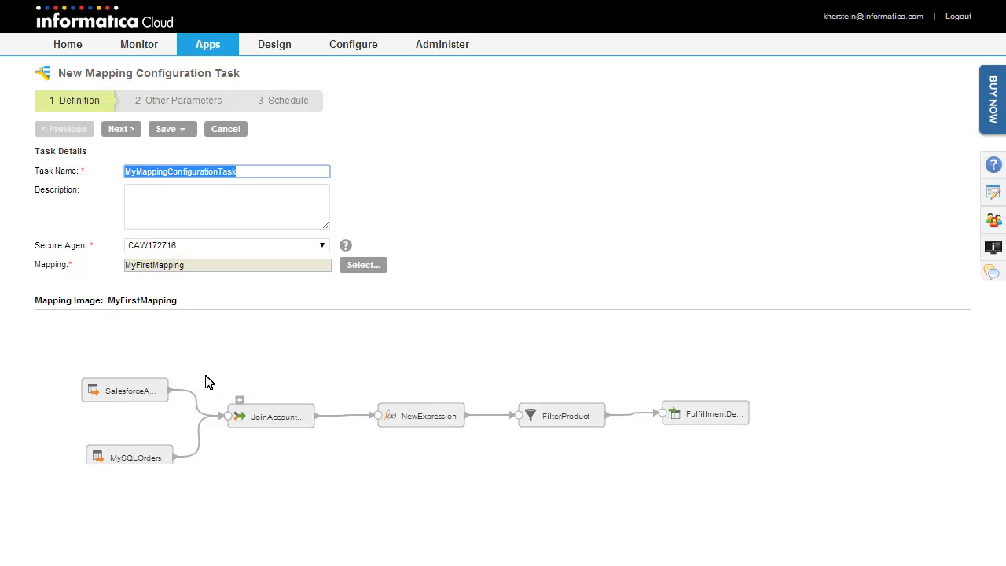
Enter "Samsung S4 Galaxy" as the task's Product Description parameter value
{"action": "left_click", "coordinate": [131, 132]}
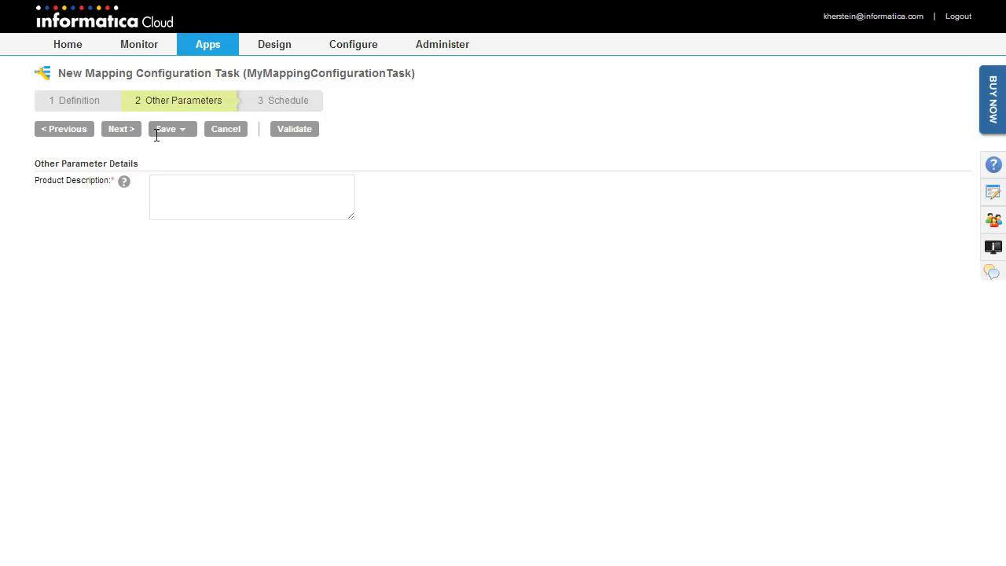
{"action": "left_click", "coordinate": [205, 199]}
{"action": "type", "text": "Samsung S4 Galaxy"}
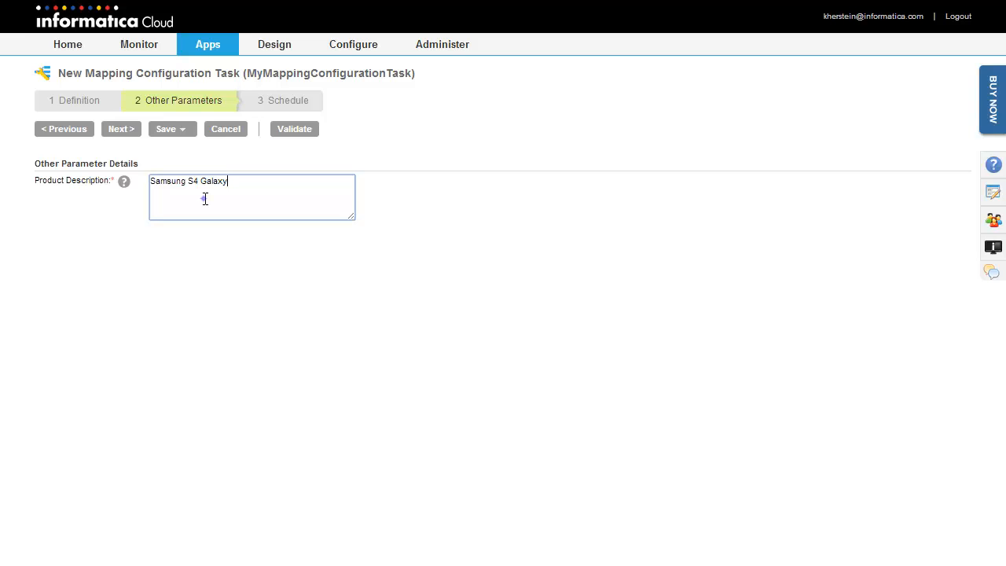
Set the task to run on the Nightly schedule, and save and run it immediately
{"action": "left_click", "coordinate": [126, 133]}
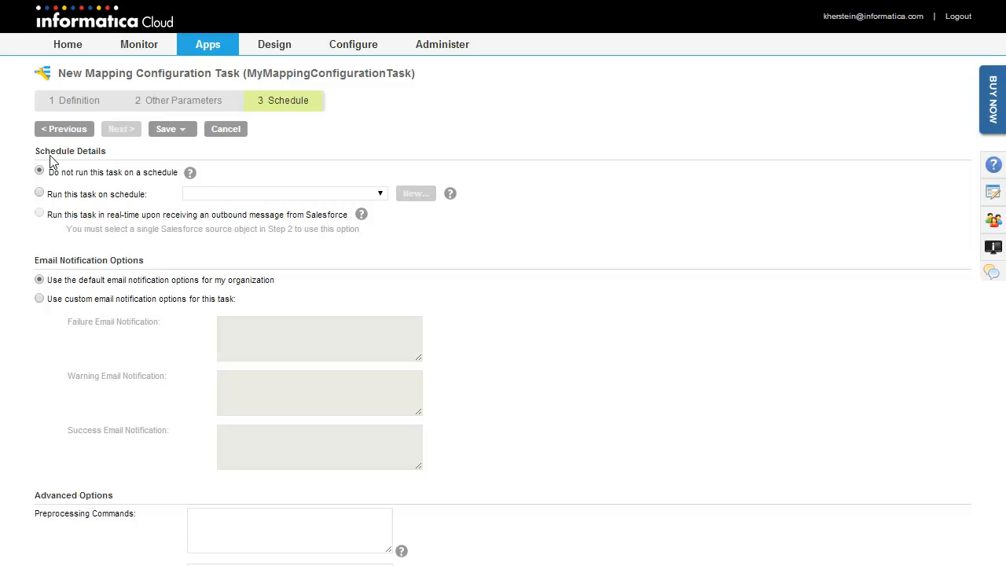
{"action": "left_click", "coordinate": [39, 193]}
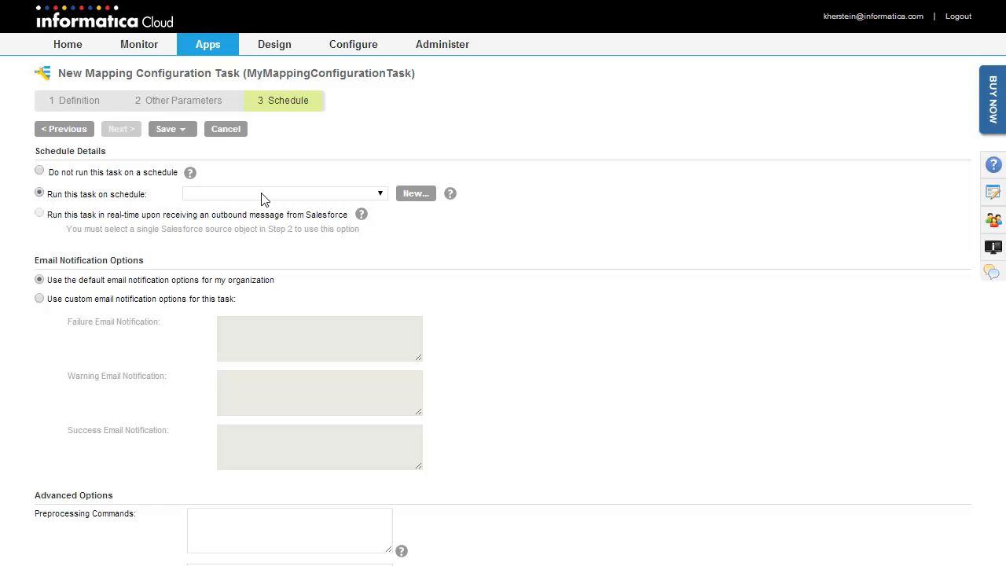
{"action": "left_click", "coordinate": [379, 196]}
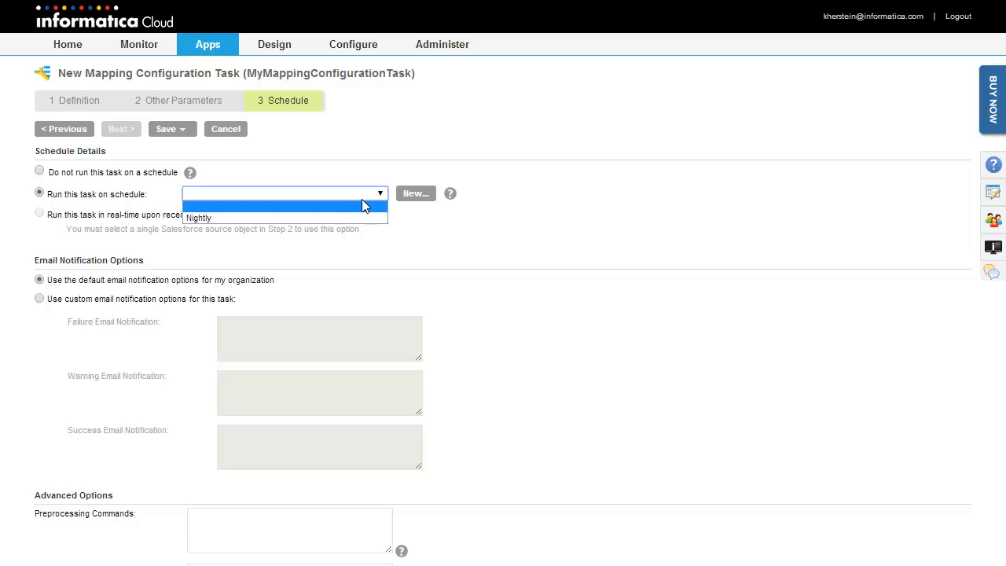
{"action": "left_click", "coordinate": [354, 218]}
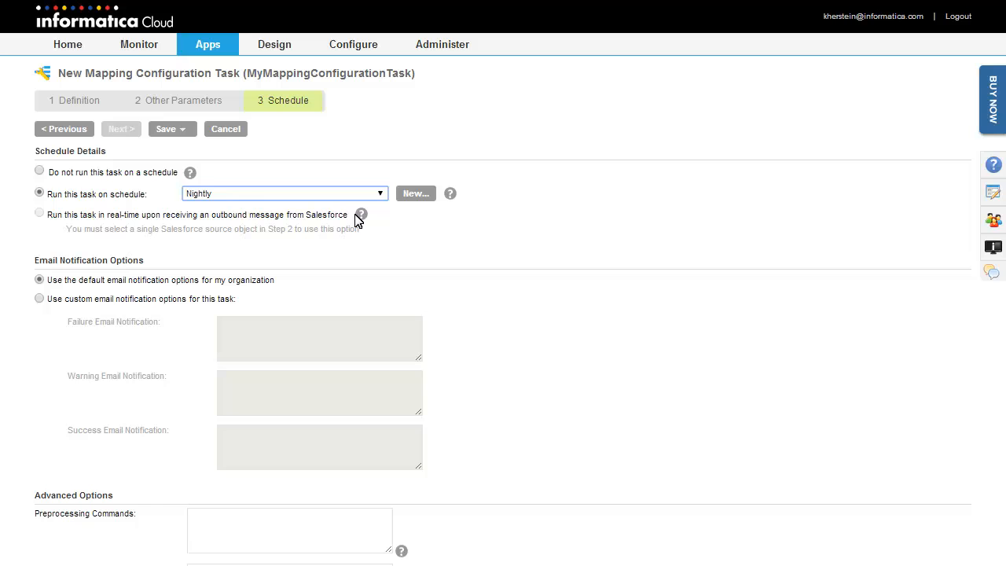
{"action": "left_click", "coordinate": [187, 133]}
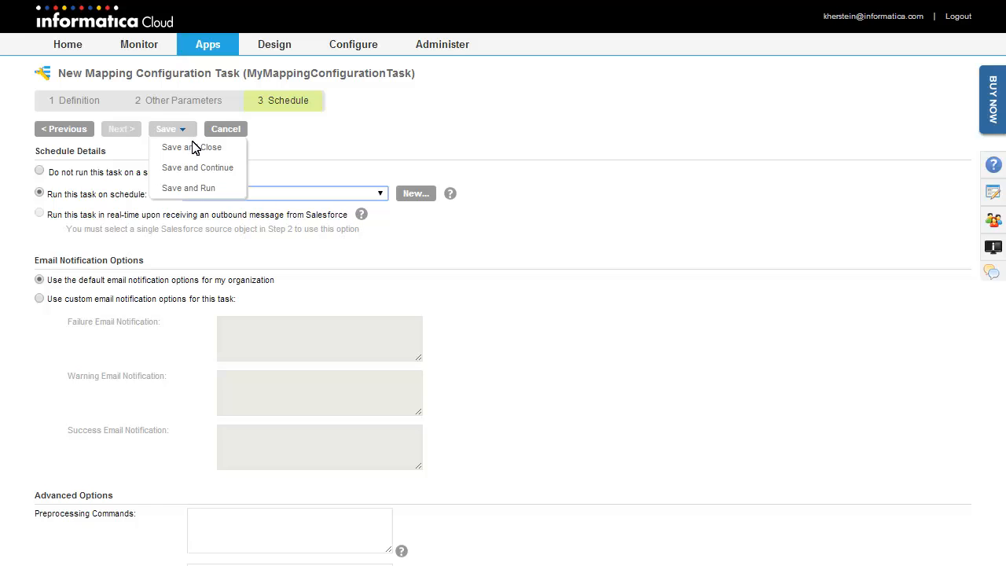
{"action": "left_click", "coordinate": [194, 191]}
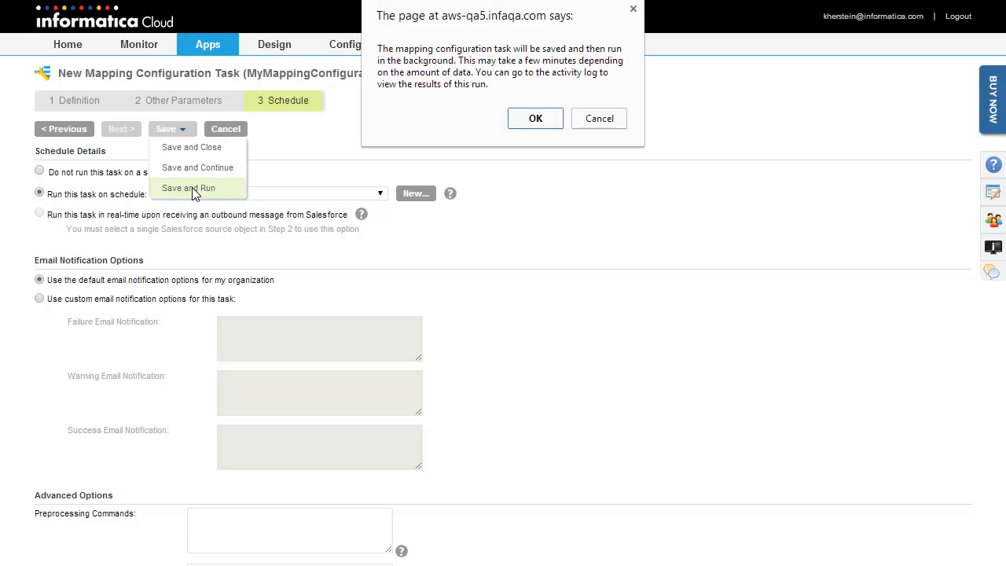
{"action": "left_click", "coordinate": [513, 126]}
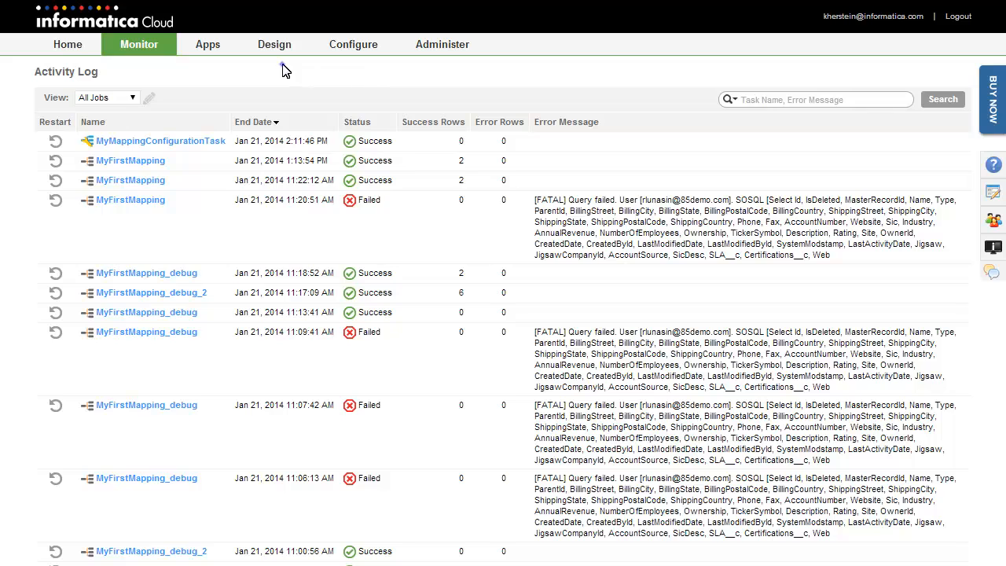
Return to the mappings list and open MyFirstMapping for editing
{"action": "left_click", "coordinate": [255, 71]}
{"action": "left_click", "coordinate": [57, 142]}
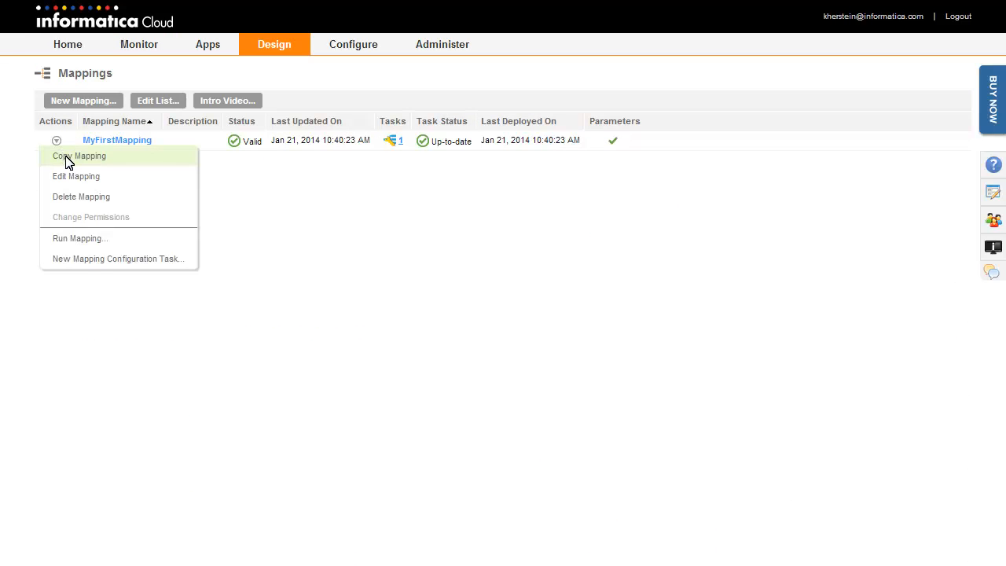
{"action": "left_click", "coordinate": [71, 177]}
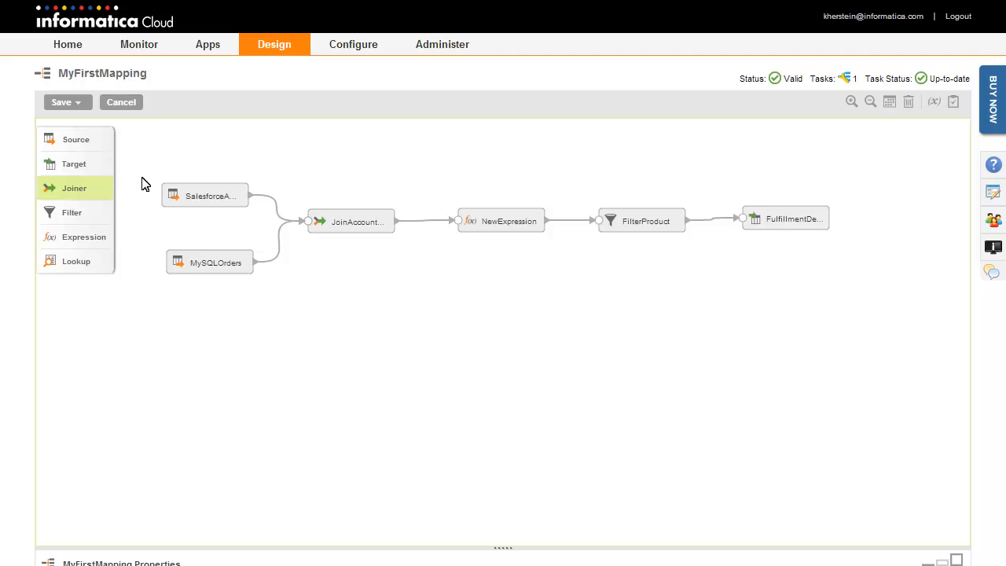
Start a new parameter for the SalesforceAccount source connection, named p_SalesforceConnection with display label Salesforce Connection
{"action": "left_click", "coordinate": [231, 197]}
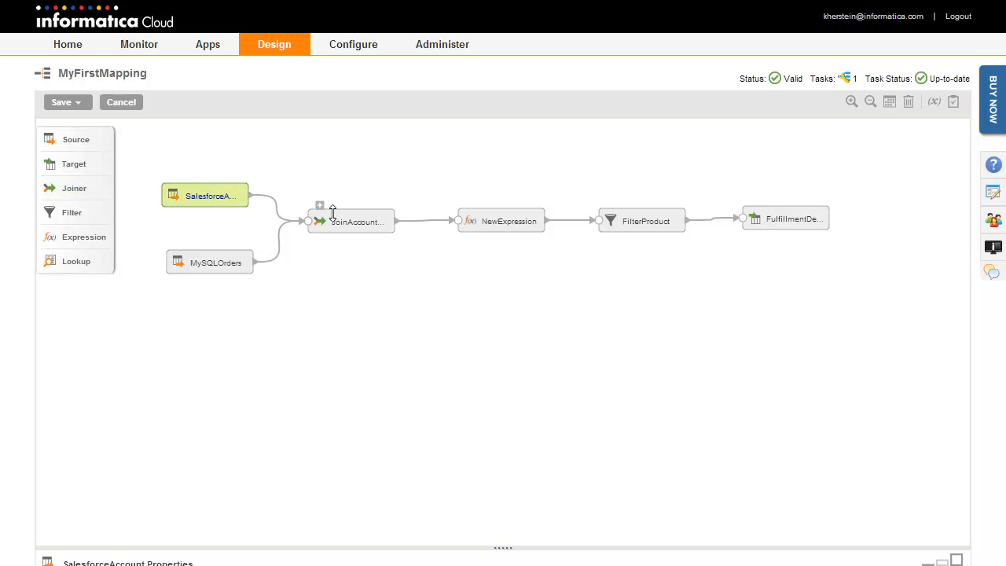
{"action": "left_click_drag", "start_coordinate": [503, 546], "coordinate": [463, 283]}
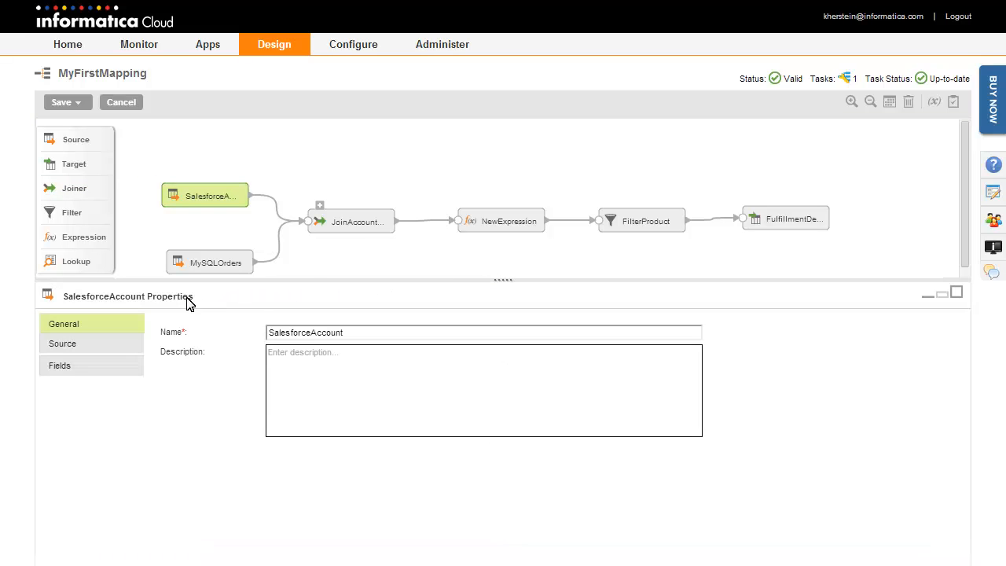
{"action": "left_click", "coordinate": [98, 350]}
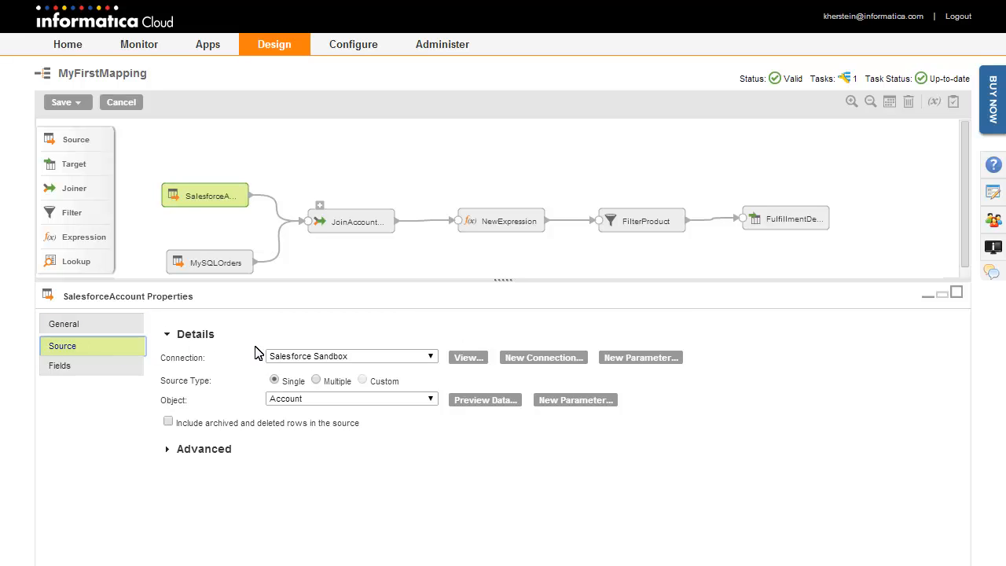
{"action": "left_click", "coordinate": [635, 360]}
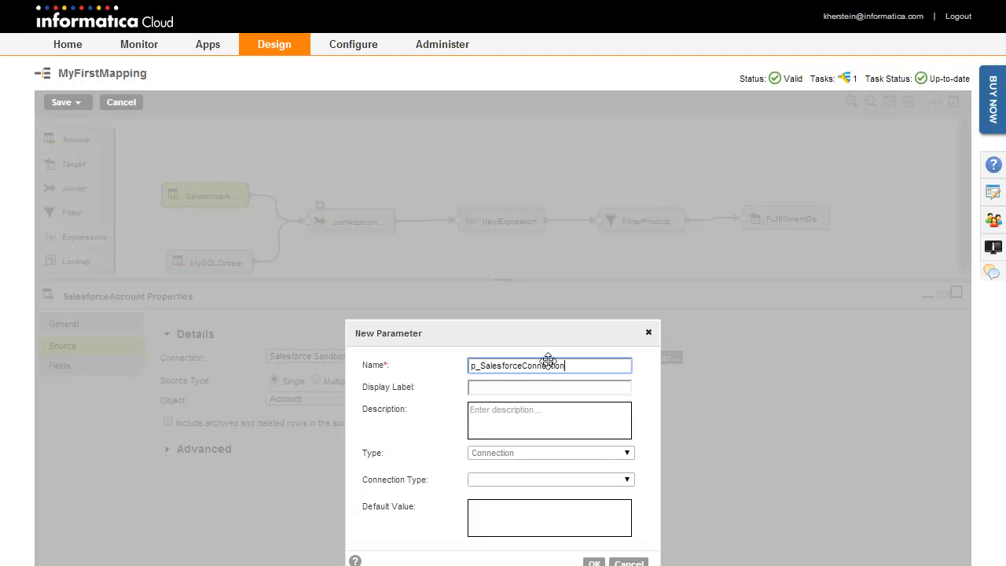
{"action": "left_click_drag", "start_coordinate": [500, 331], "coordinate": [496, 262]}
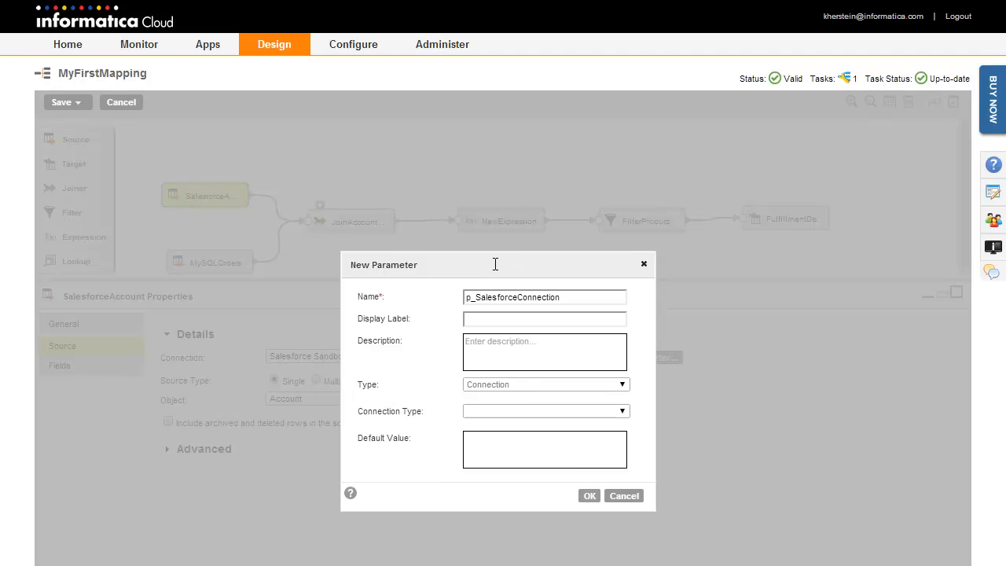
{"action": "left_click", "coordinate": [493, 321]}
{"action": "type", "text": "Salesforce Connection"}
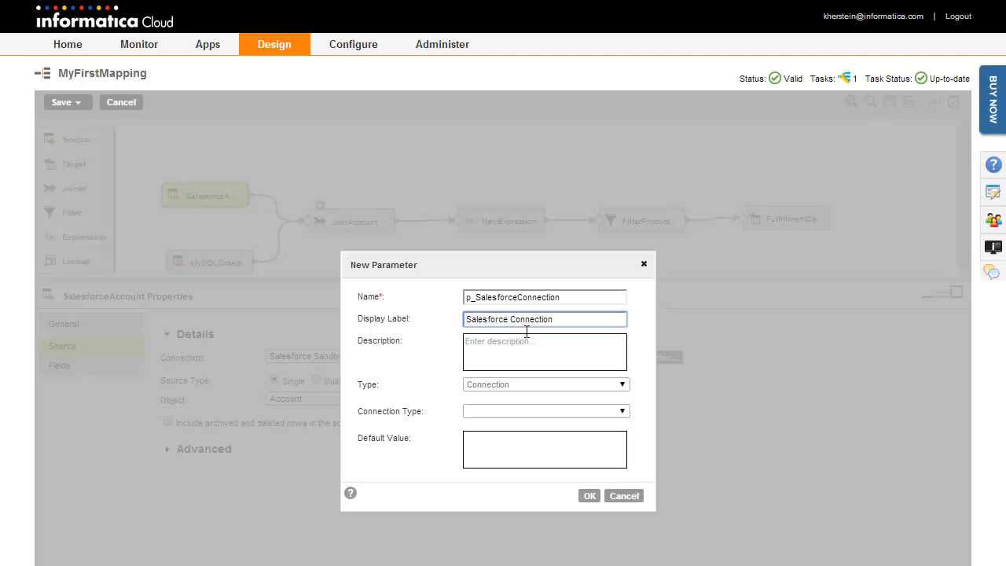
Describe the parameter as "Select the Salesforce Connection to use.", set its connection type to Salesforce, and create it
{"action": "left_click", "coordinate": [537, 357]}
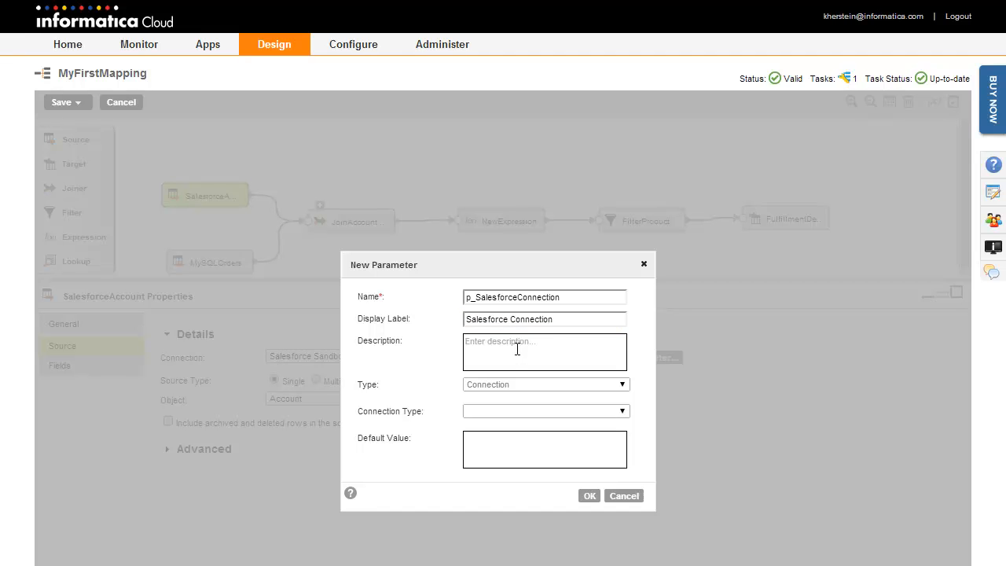
{"action": "type", "text": "Select the Salesforce Connection to use."}
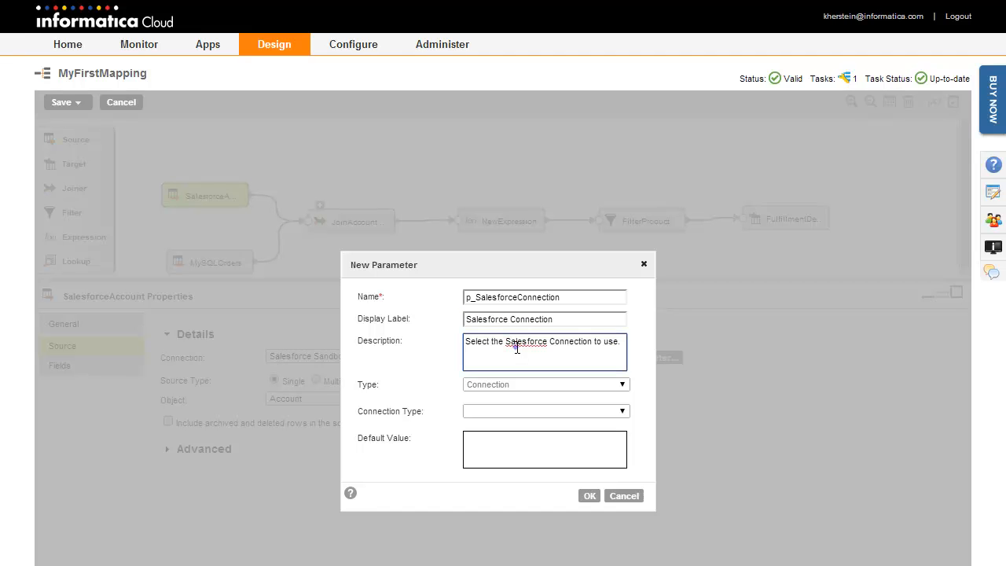
{"action": "left_click", "coordinate": [625, 411]}
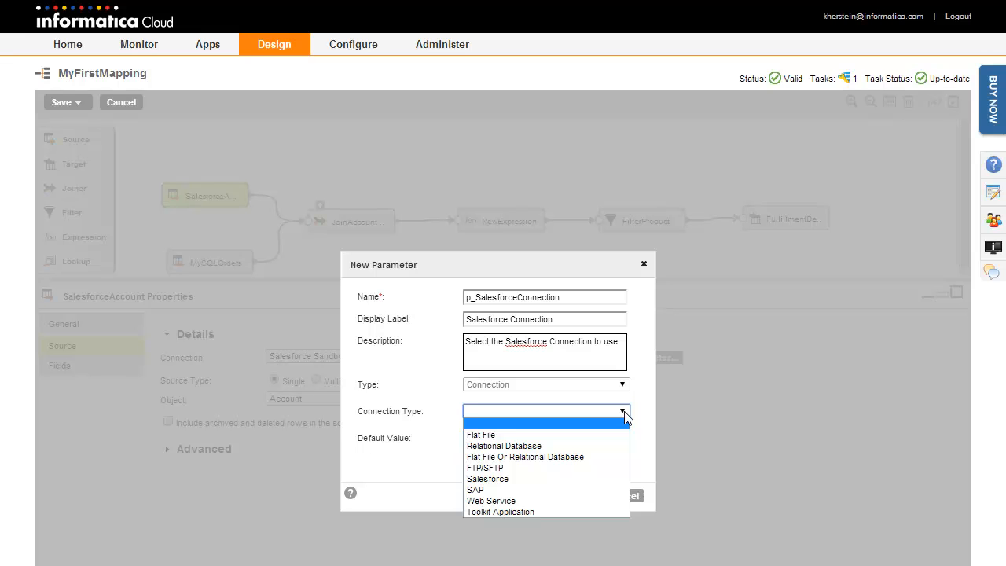
{"action": "left_click", "coordinate": [574, 479]}
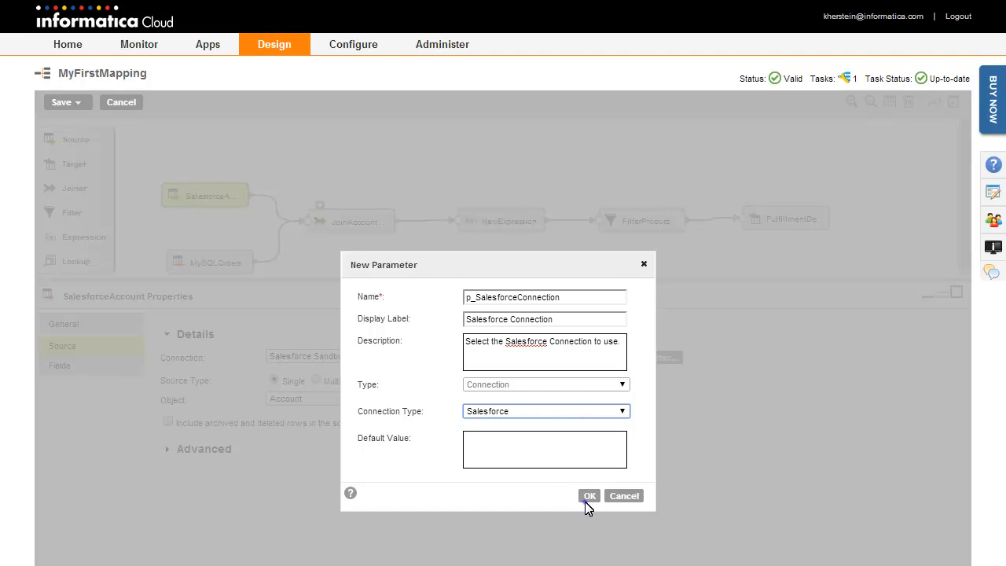
{"action": "left_click", "coordinate": [588, 496]}
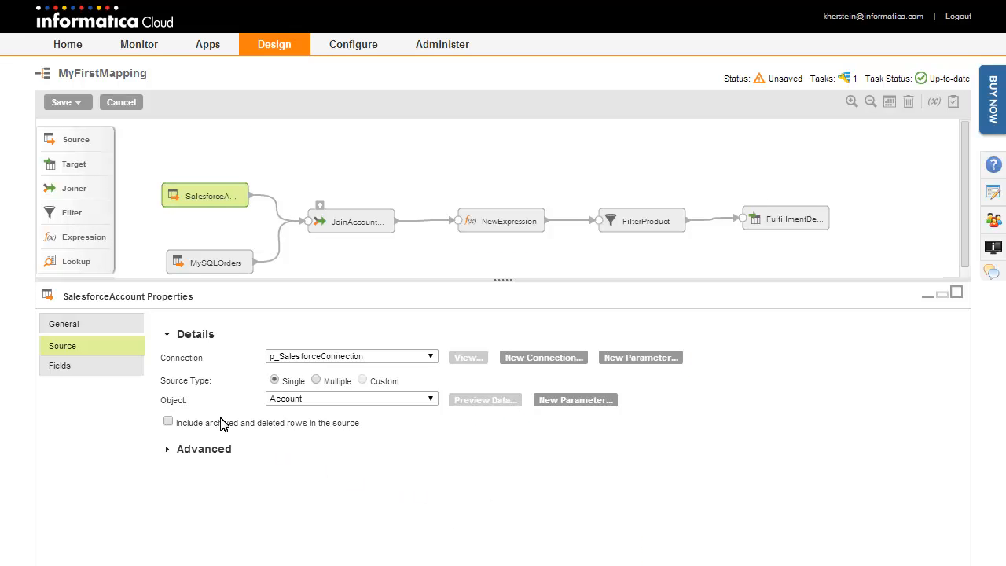
Save MyFirstMapping and deploy it to its mapping configuration tasks, keeping the incompatible task
{"action": "left_click", "coordinate": [68, 103]}
{"action": "left_click", "coordinate": [79, 134]}
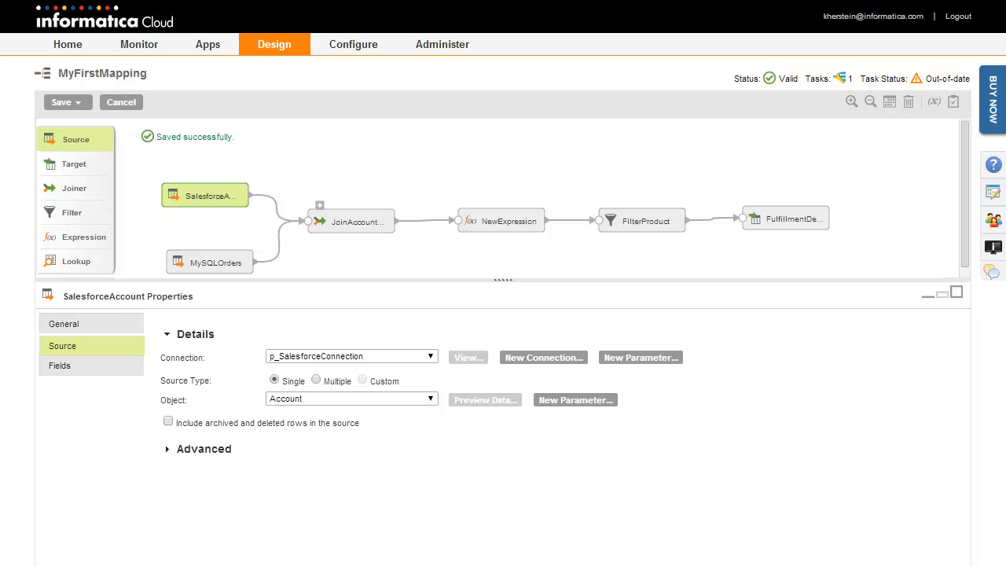
{"action": "left_click", "coordinate": [84, 103]}
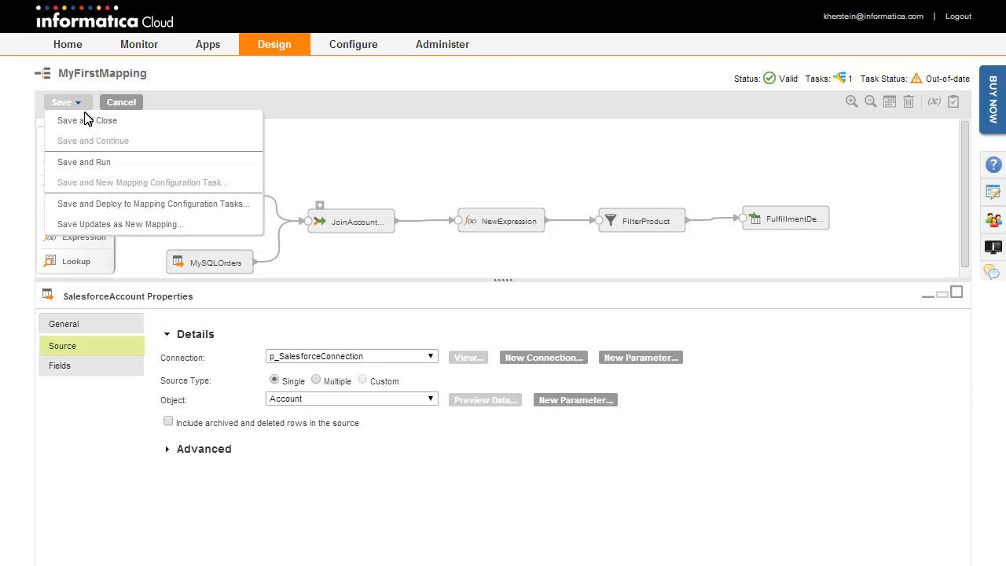
{"action": "left_click", "coordinate": [144, 206]}
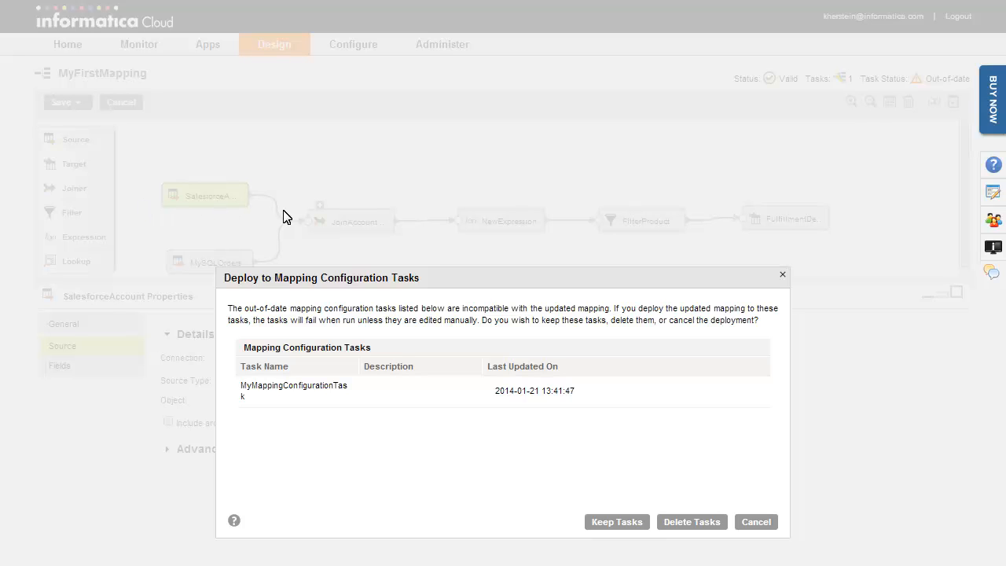
{"action": "left_click", "coordinate": [618, 526]}
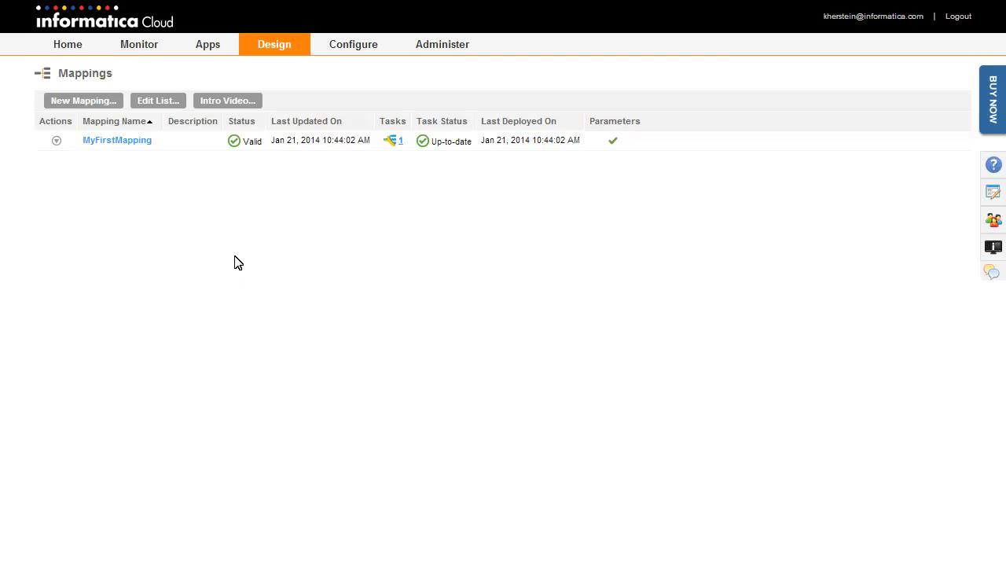
Edit MyMappingConfigurationTask to use Salesforce Production as its Salesforce source connection, and begin saving the task
{"action": "mouse_move", "coordinate": [210, 54]}
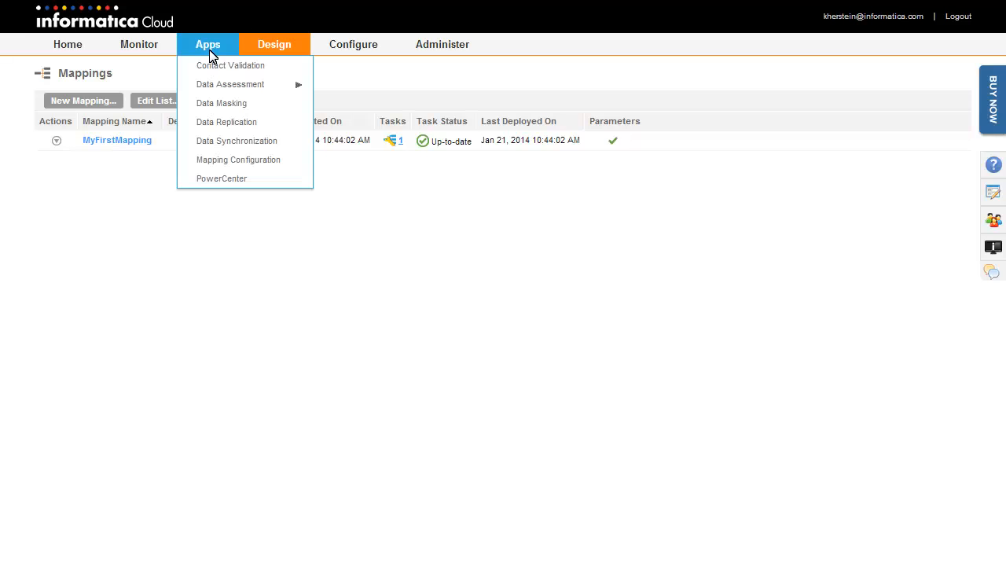
{"action": "left_click", "coordinate": [246, 161]}
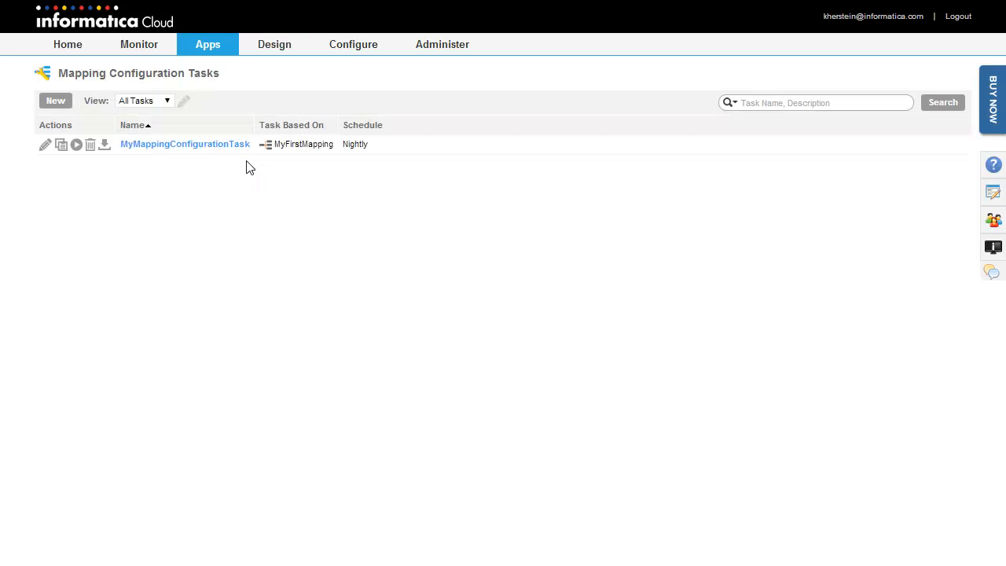
{"action": "left_click", "coordinate": [44, 145]}
{"action": "left_click", "coordinate": [122, 130]}
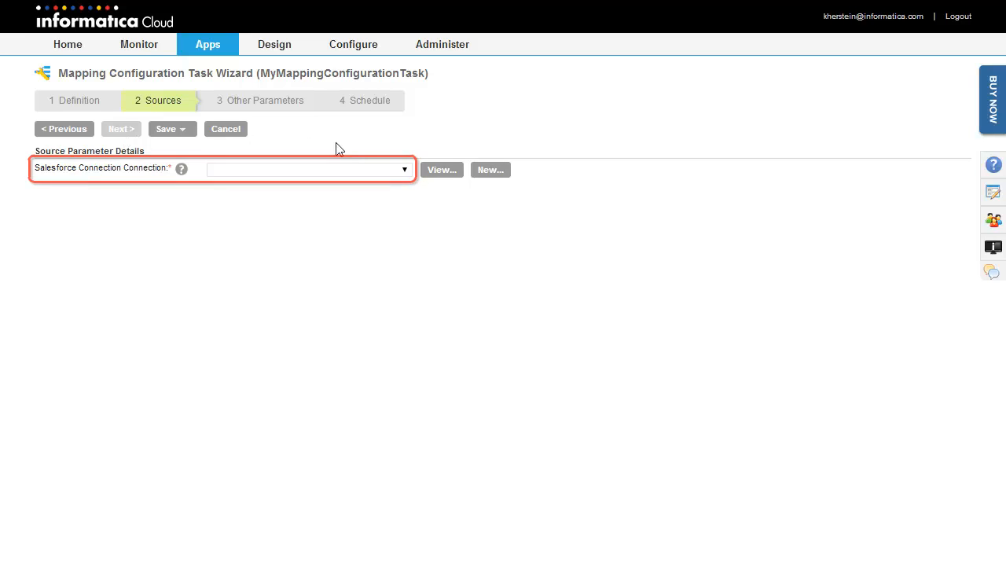
{"action": "left_click", "coordinate": [405, 172]}
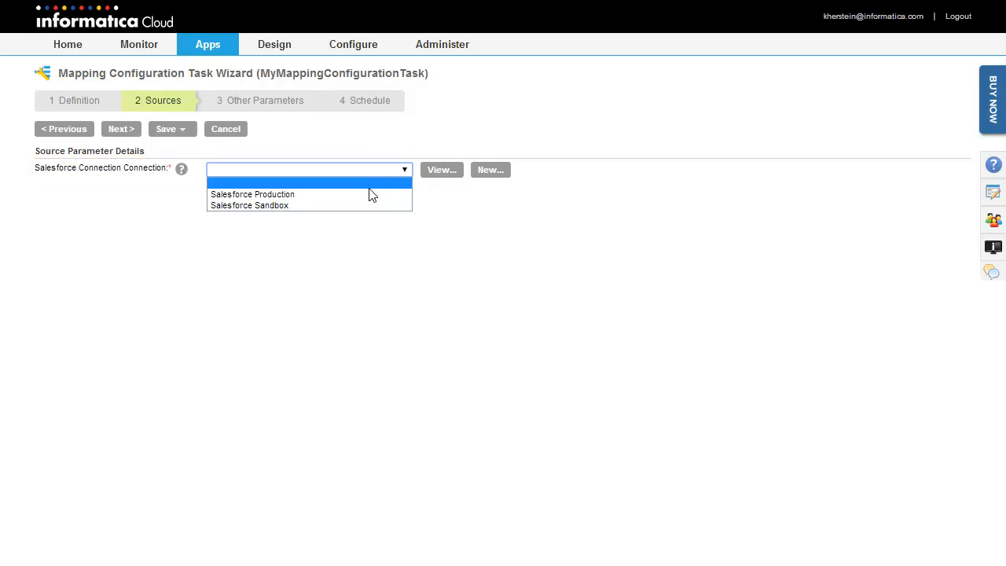
{"action": "left_click", "coordinate": [371, 195]}
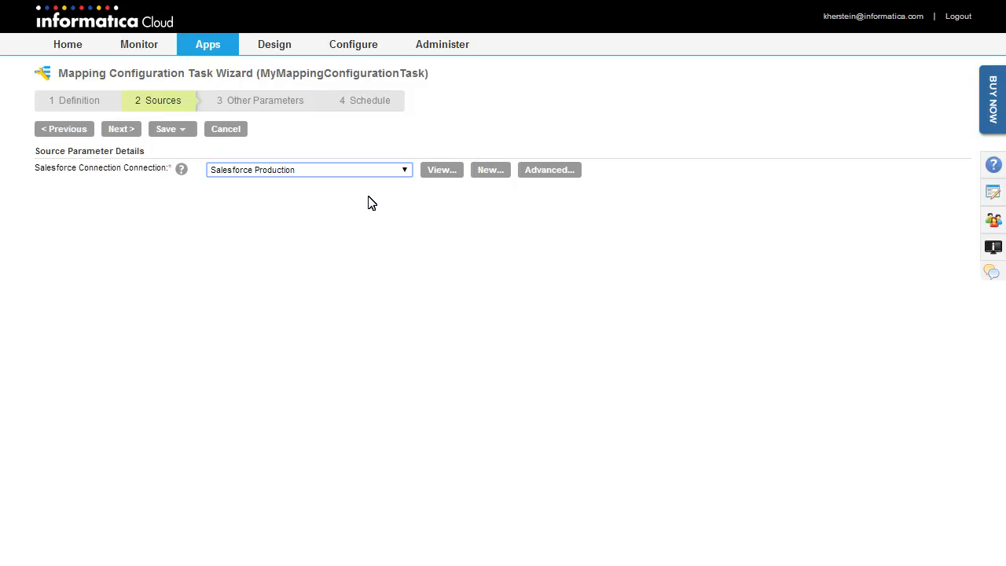
{"action": "left_click", "coordinate": [184, 132]}
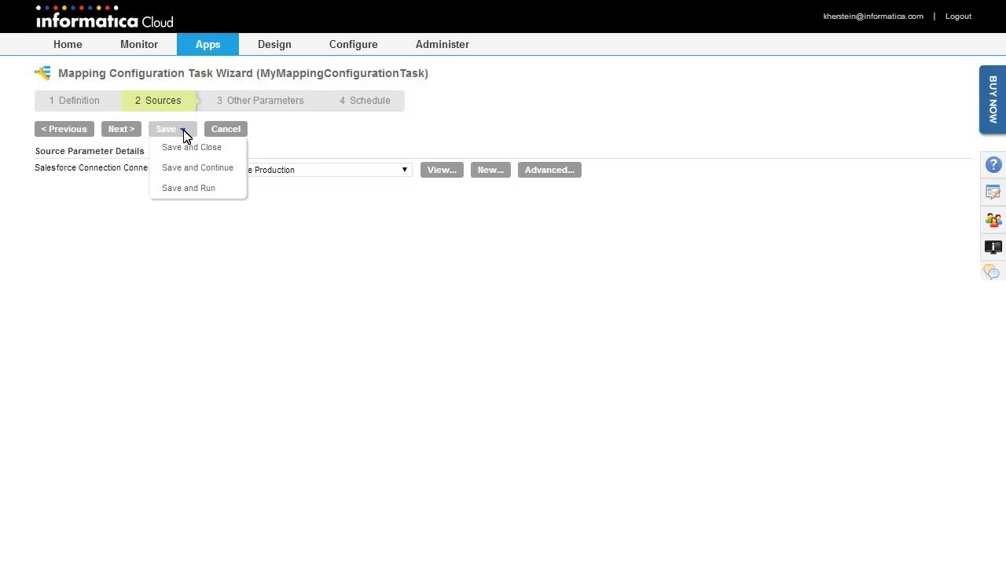